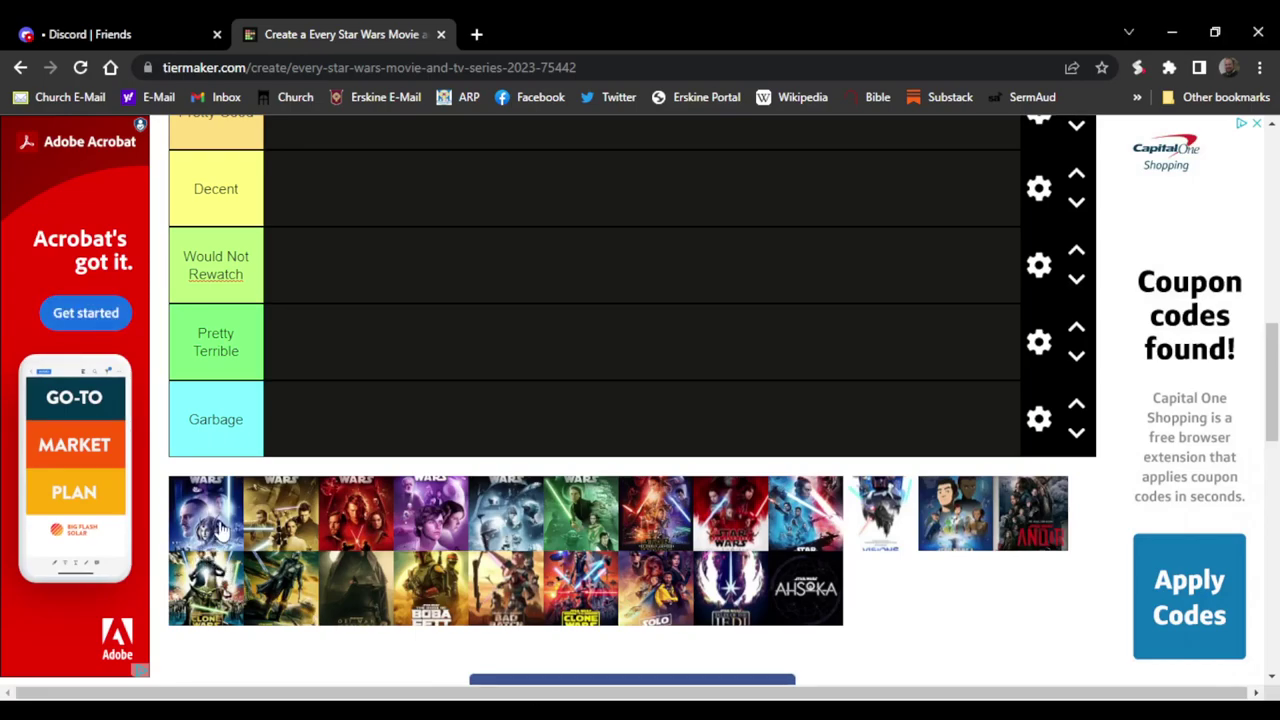
Place the blue Phantom Menace poster in The BEST tier and the gold Attack of the Clones poster in the Decent tier.
drag(208, 530, 335, 337)
scroll(312, 323, up, 4)
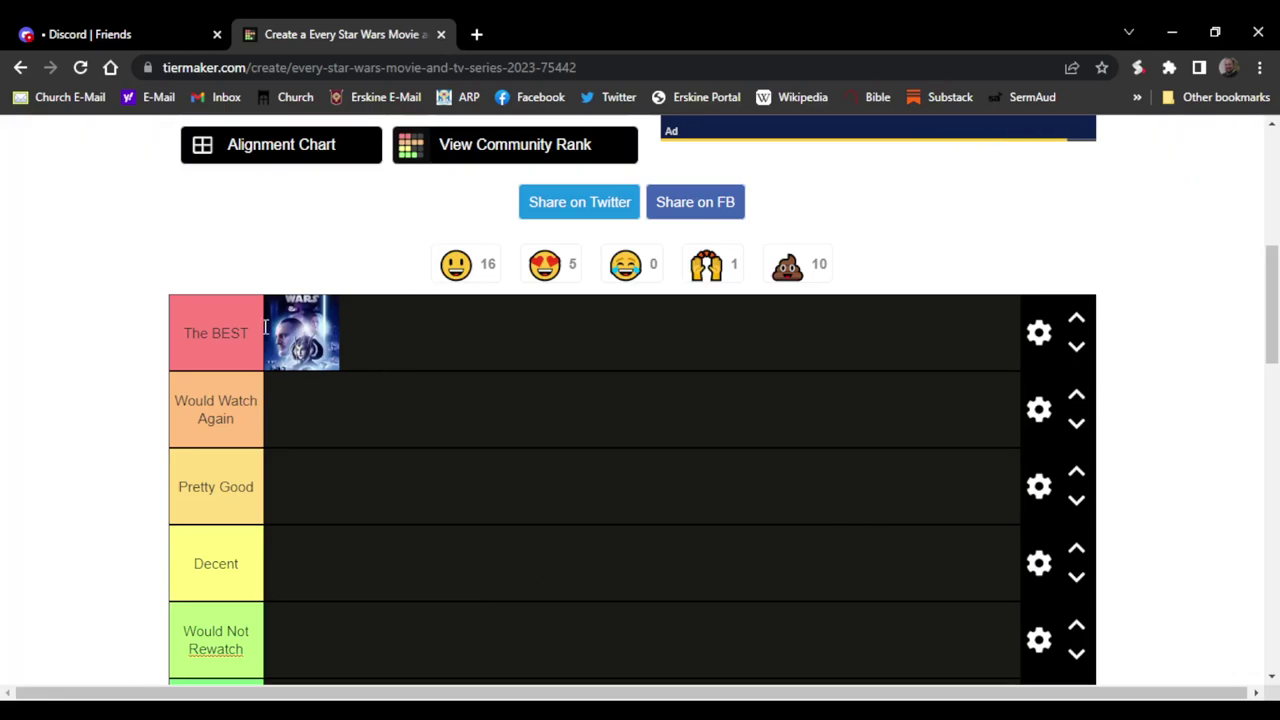
scroll(474, 504, down, 3)
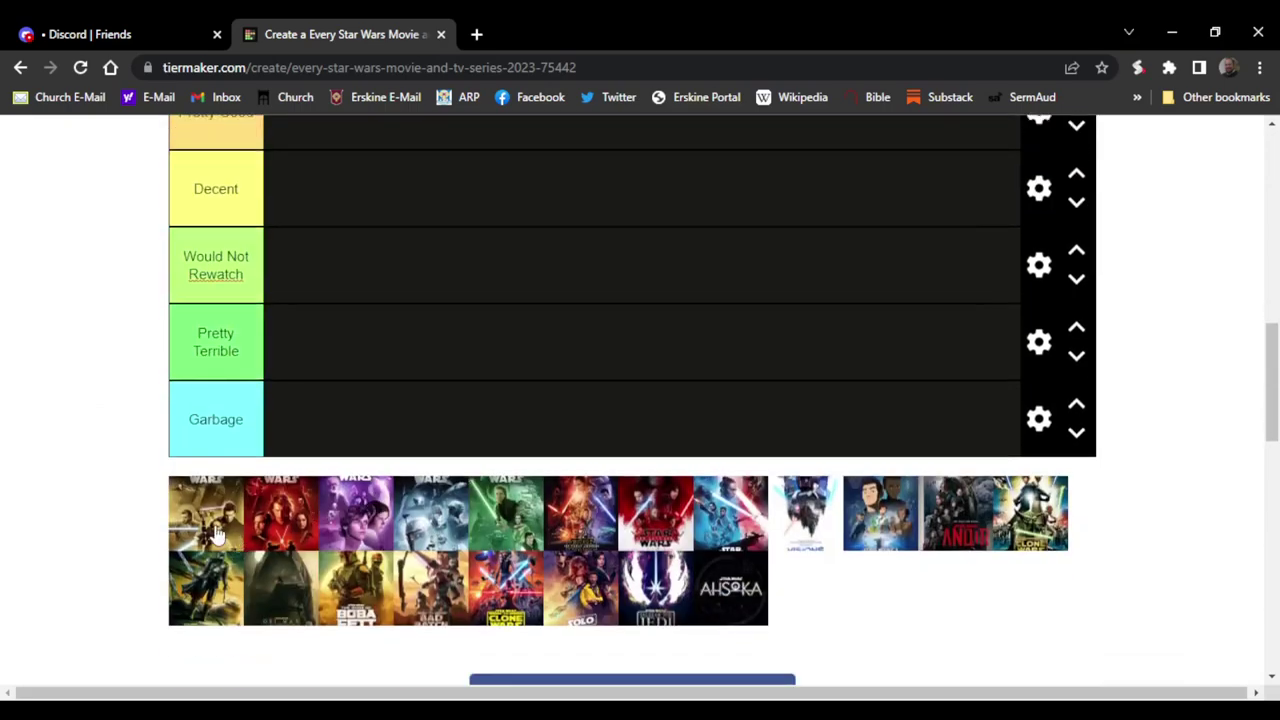
drag(203, 527, 307, 366)
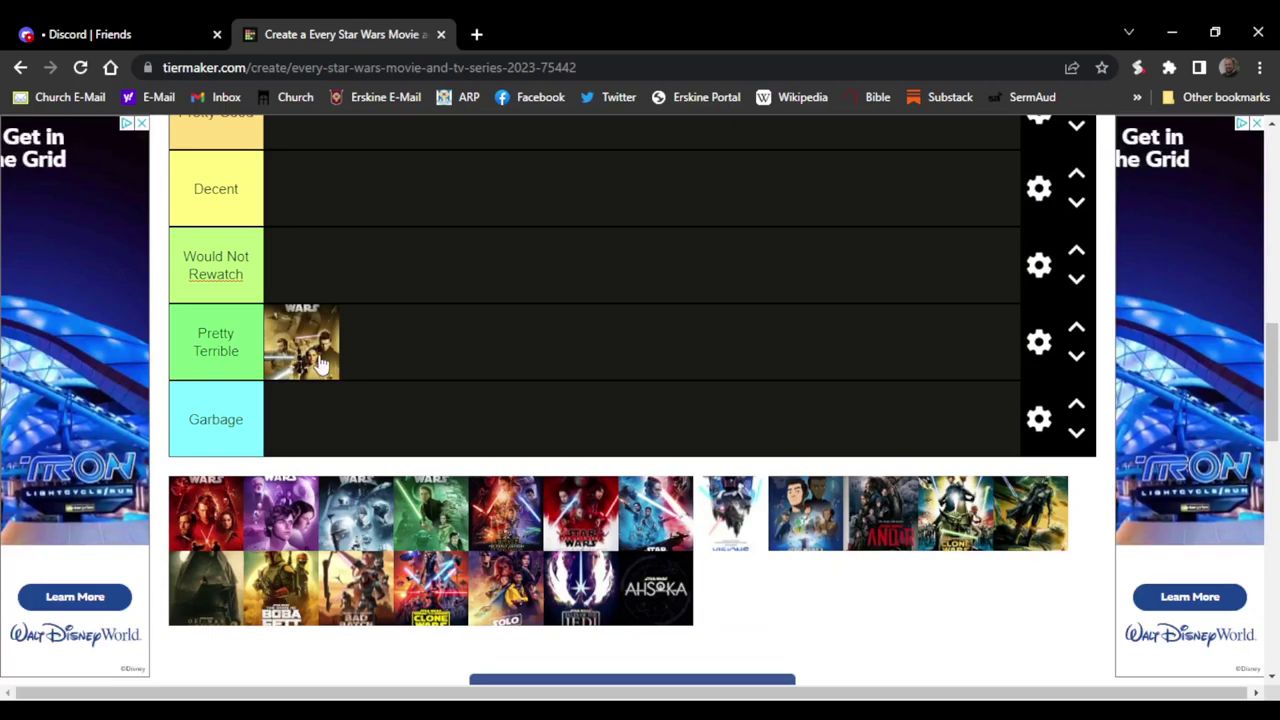
drag(301, 342, 312, 216)
scroll(397, 280, up, 2)
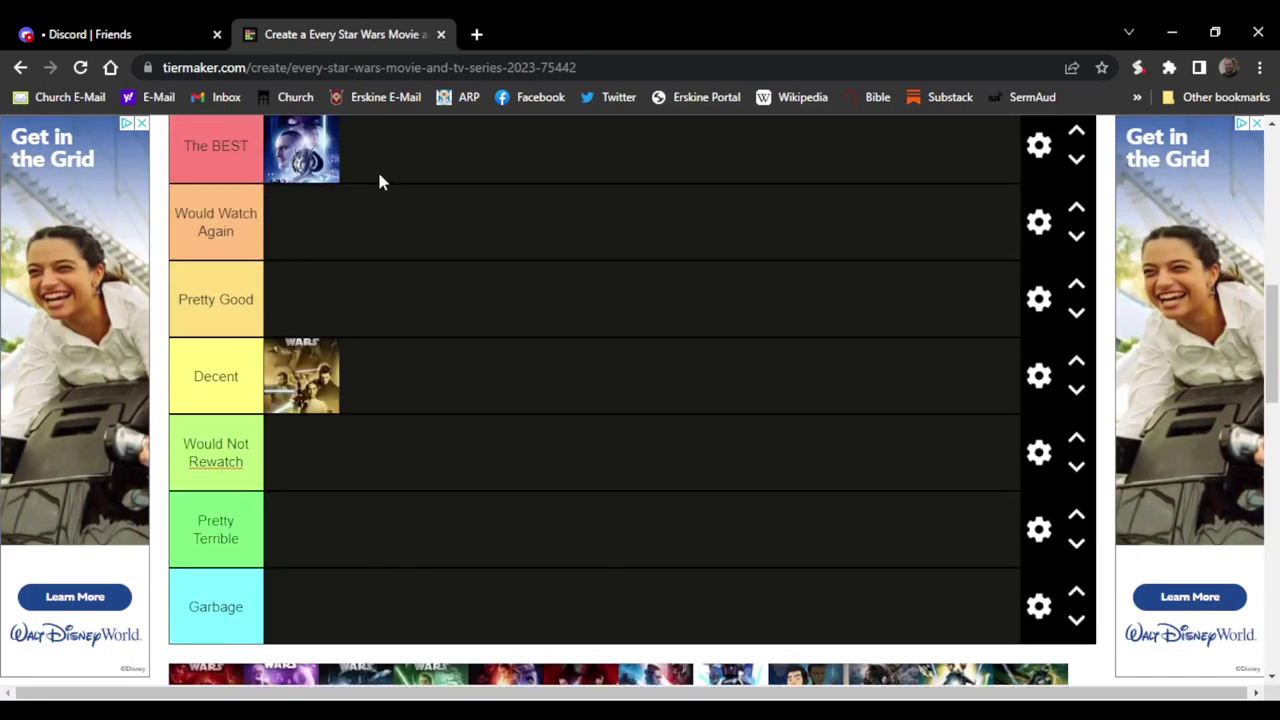
Put the red Revenge of the Sith poster in Would Watch Again and add the purple A New Hope poster to the end of Decent.
scroll(374, 180, down, 2)
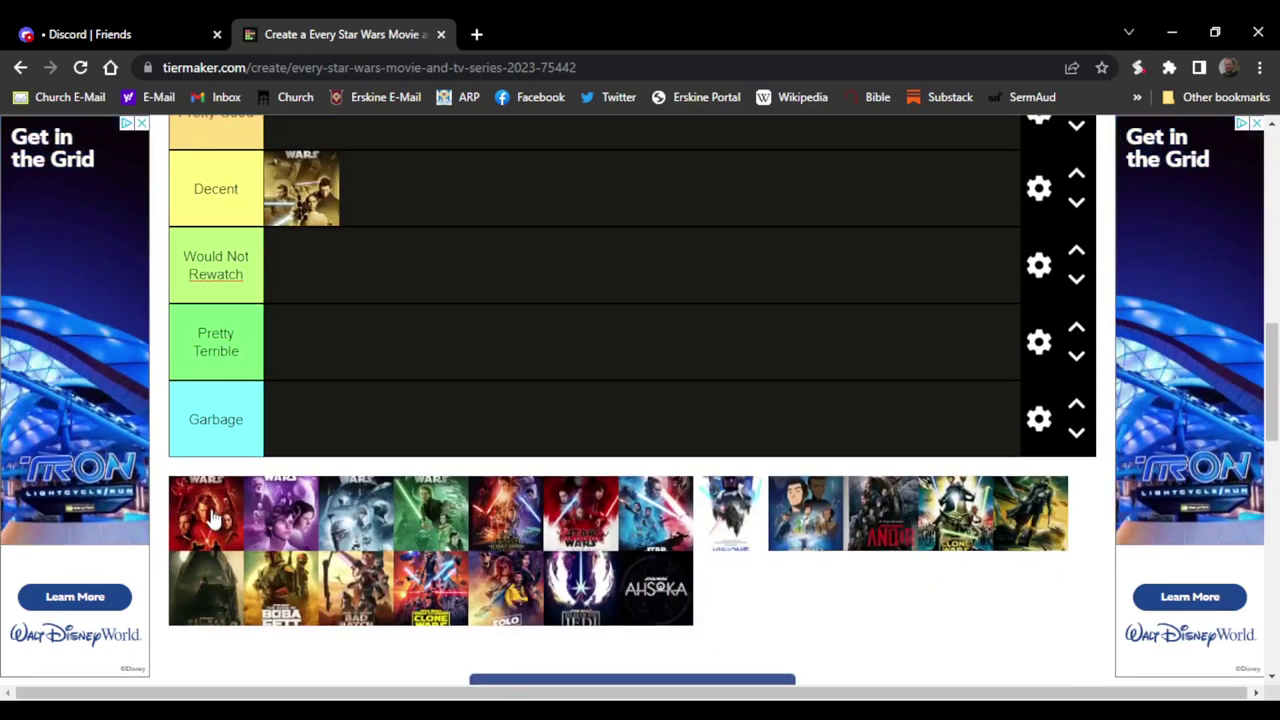
drag(216, 500, 308, 338)
scroll(447, 287, up, 3)
scroll(468, 437, down, 1)
scroll(467, 437, down, 3)
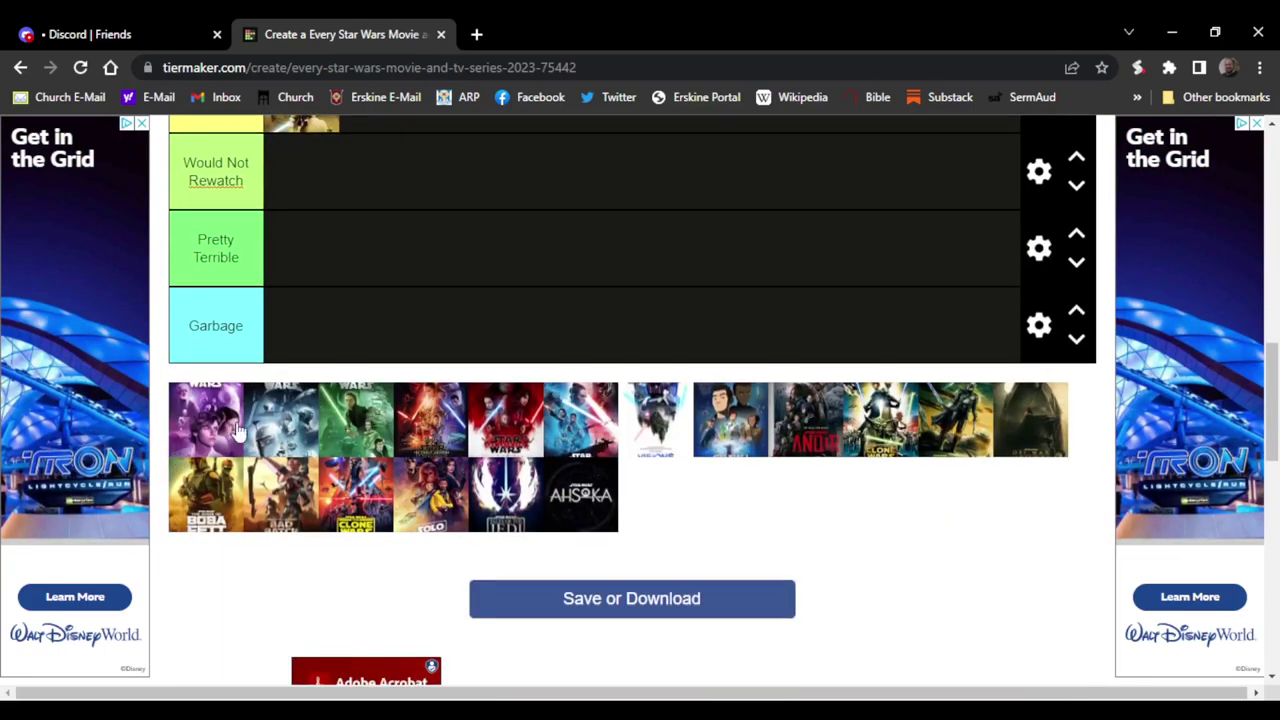
drag(238, 447, 378, 560)
scroll(300, 370, up, 3)
scroll(326, 385, up, 2)
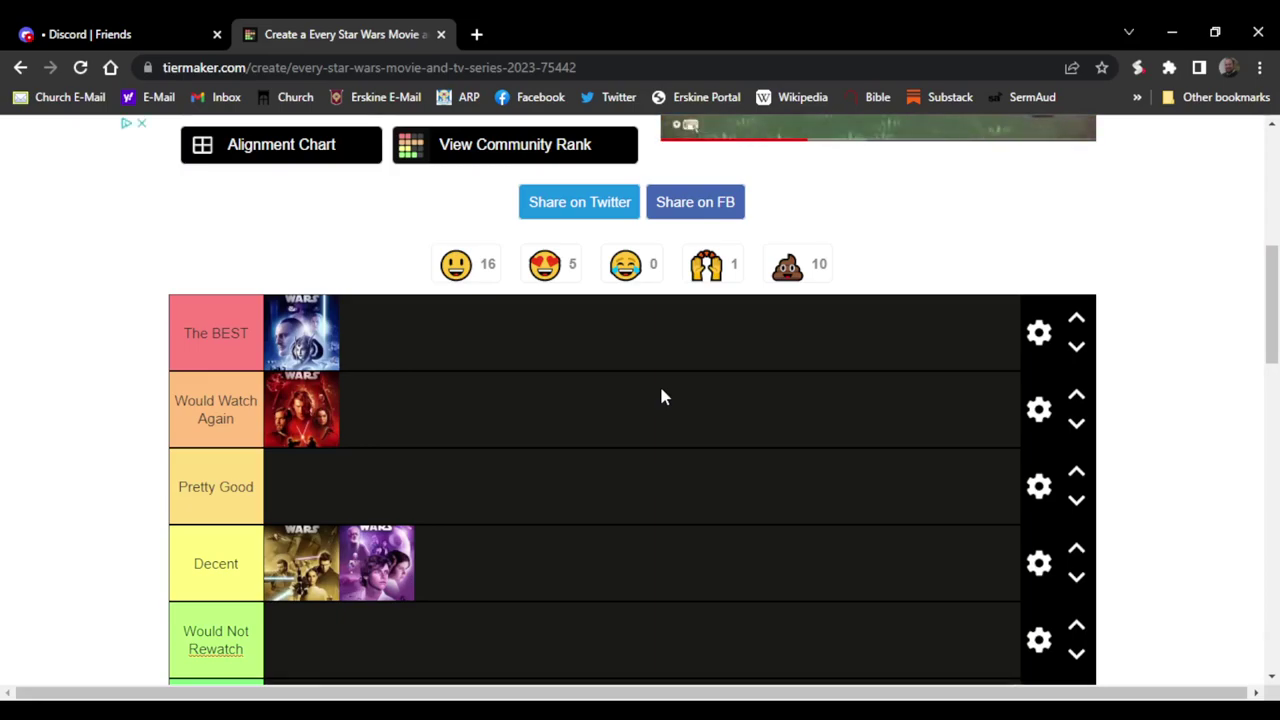
Add the icy blue Empire Strikes Back poster to The BEST tier, after the Phantom Menace poster.
scroll(659, 397, down, 2)
scroll(490, 400, down, 2)
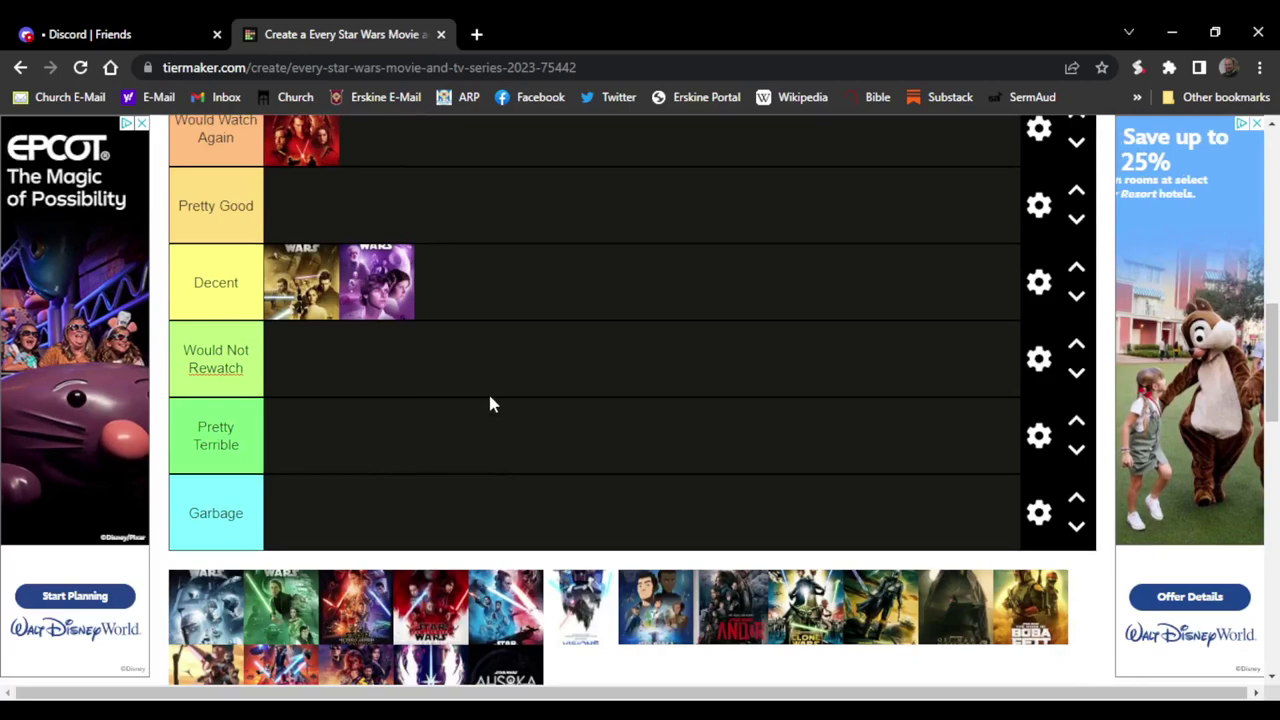
scroll(483, 420, up, 1)
drag(218, 632, 465, 403)
scroll(473, 399, up, 4)
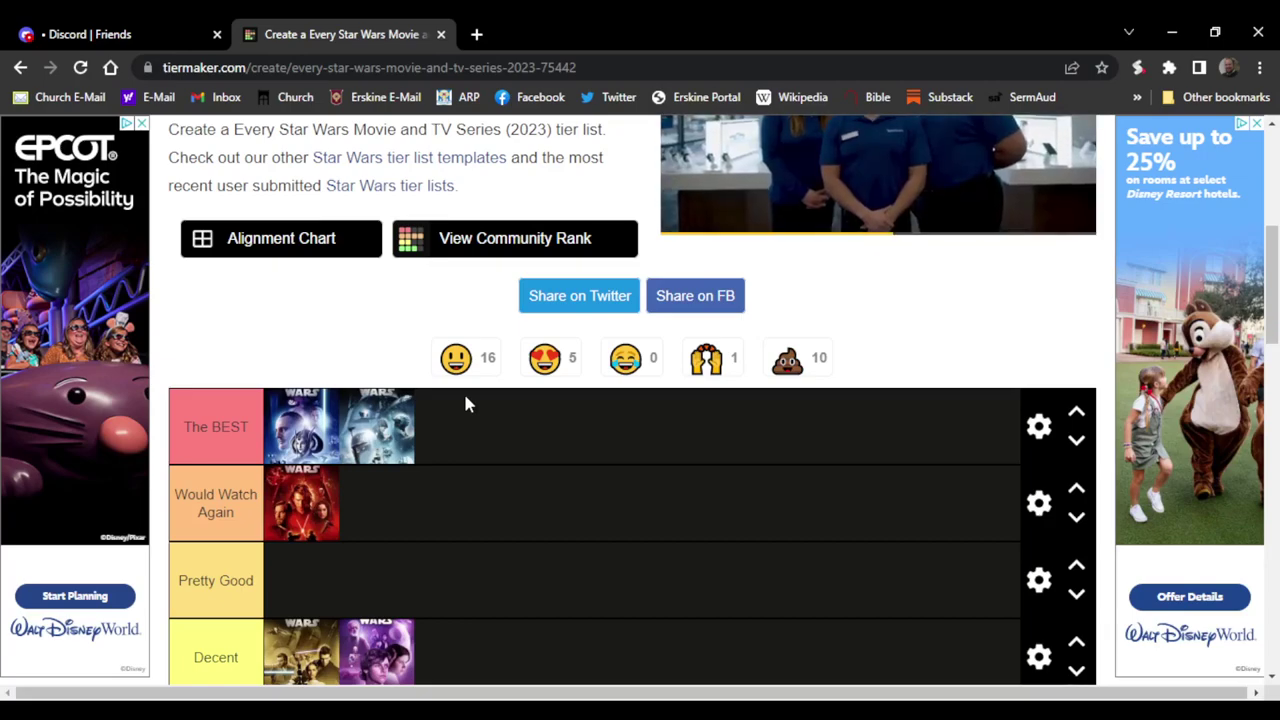
Add the green Return of the Jedi poster to the Would Watch Again tier, after the red poster.
scroll(460, 413, down, 5)
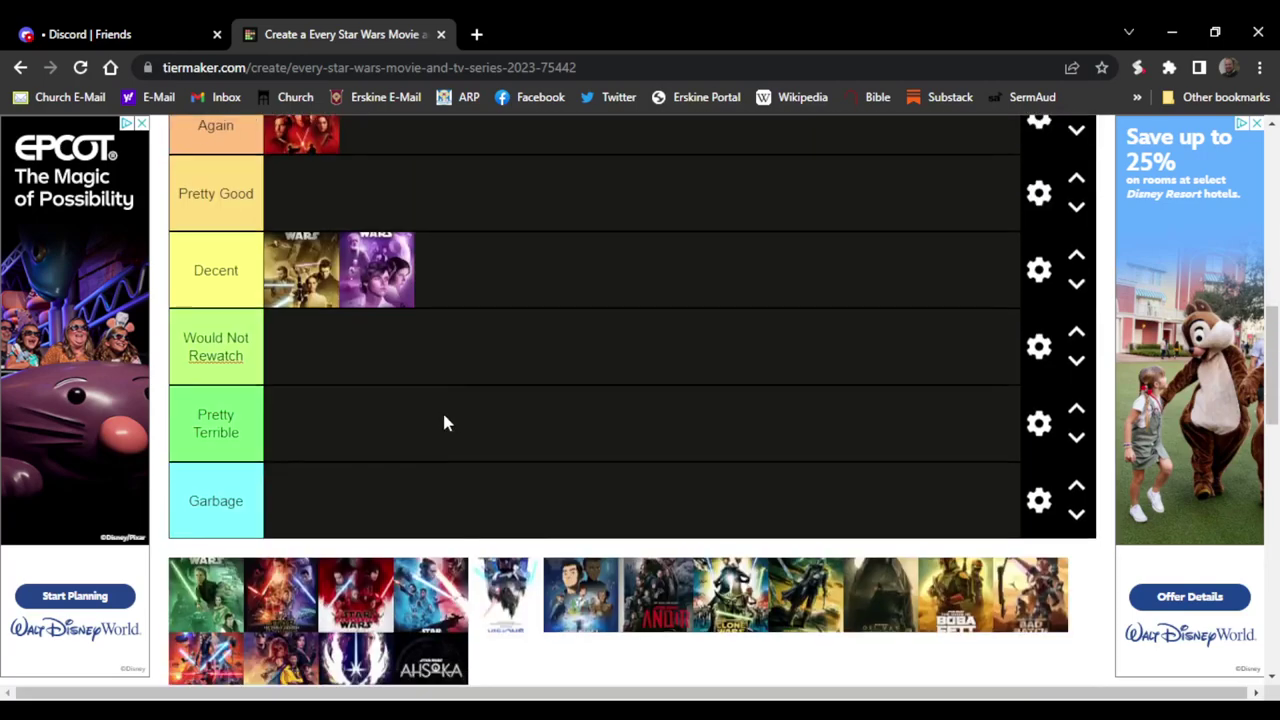
drag(206, 418, 428, 238)
scroll(420, 330, up, 5)
scroll(432, 343, down, 1)
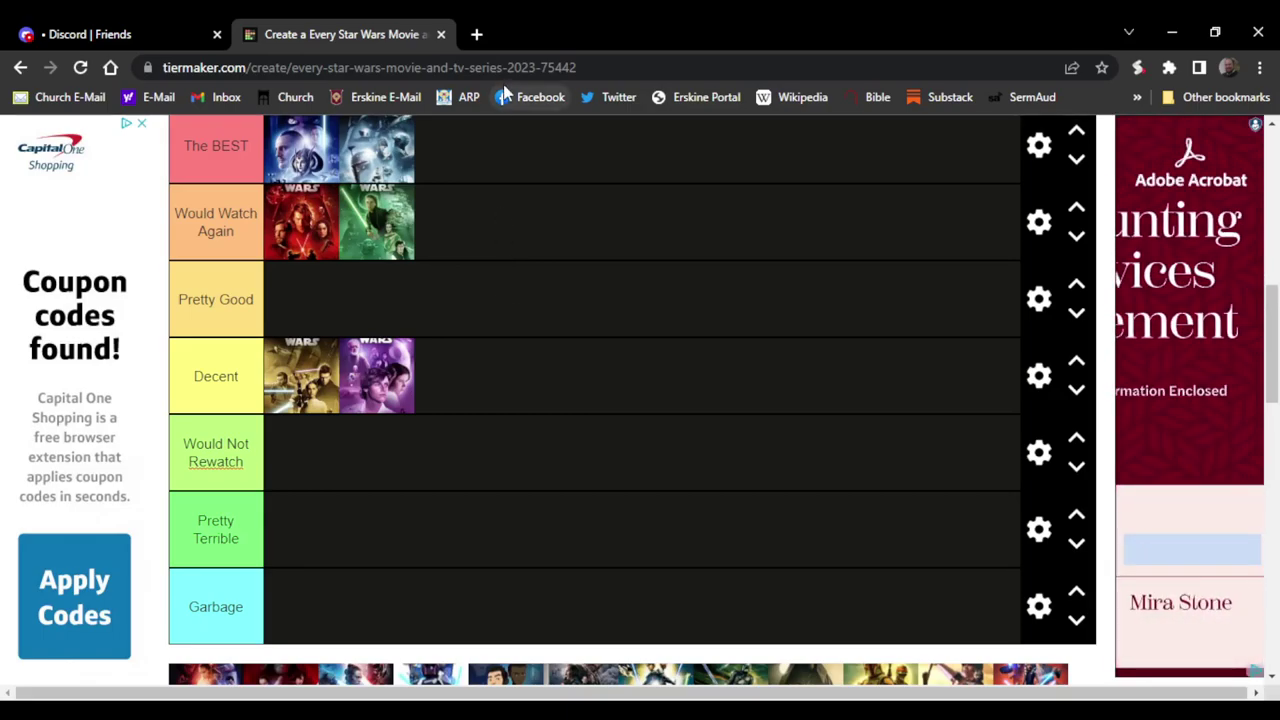
scroll(509, 289, up, 2)
scroll(408, 380, down, 1)
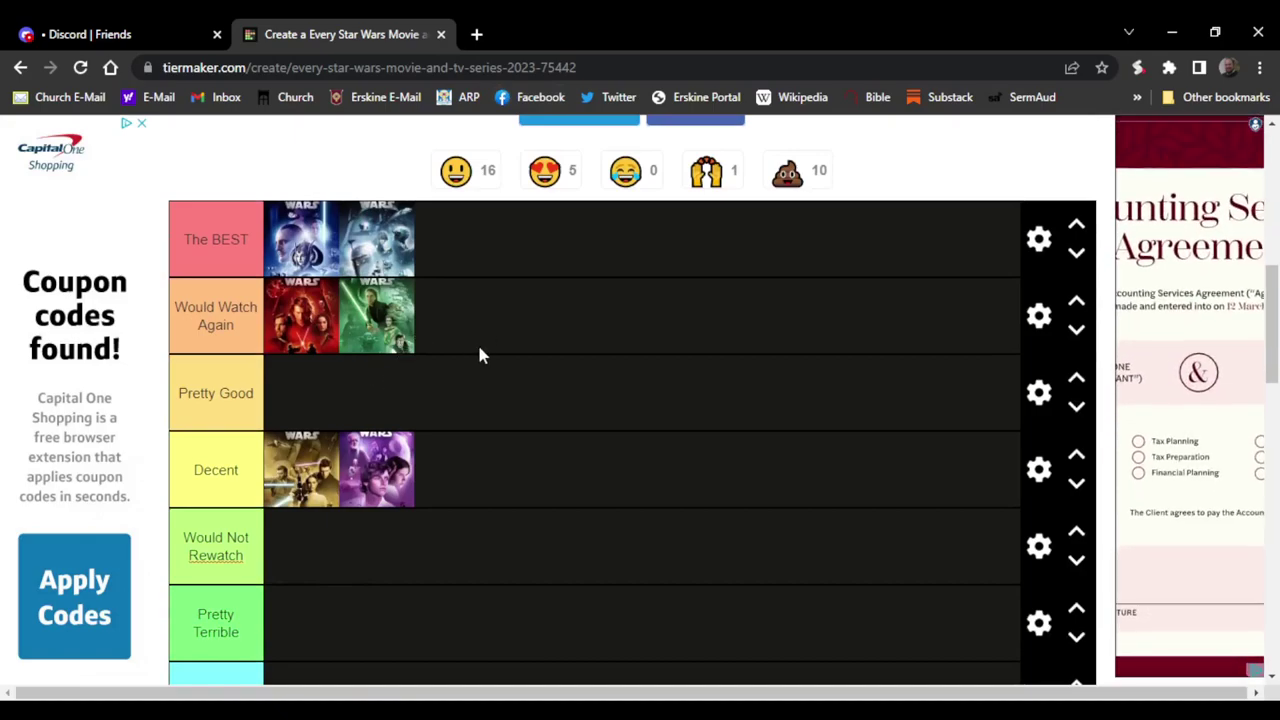
Add The Force Awakens poster to the end of the Decent tier and place the red Last Jedi poster in Garbage.
scroll(471, 400, down, 3)
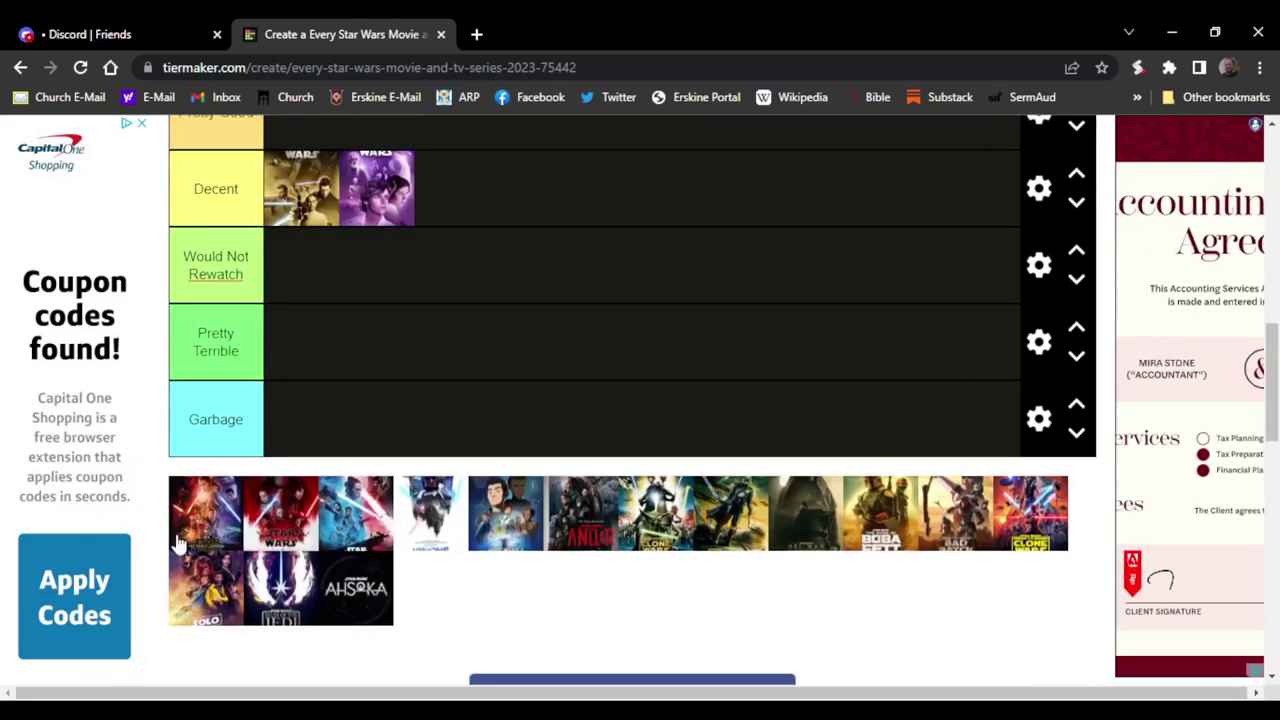
drag(188, 535, 457, 486)
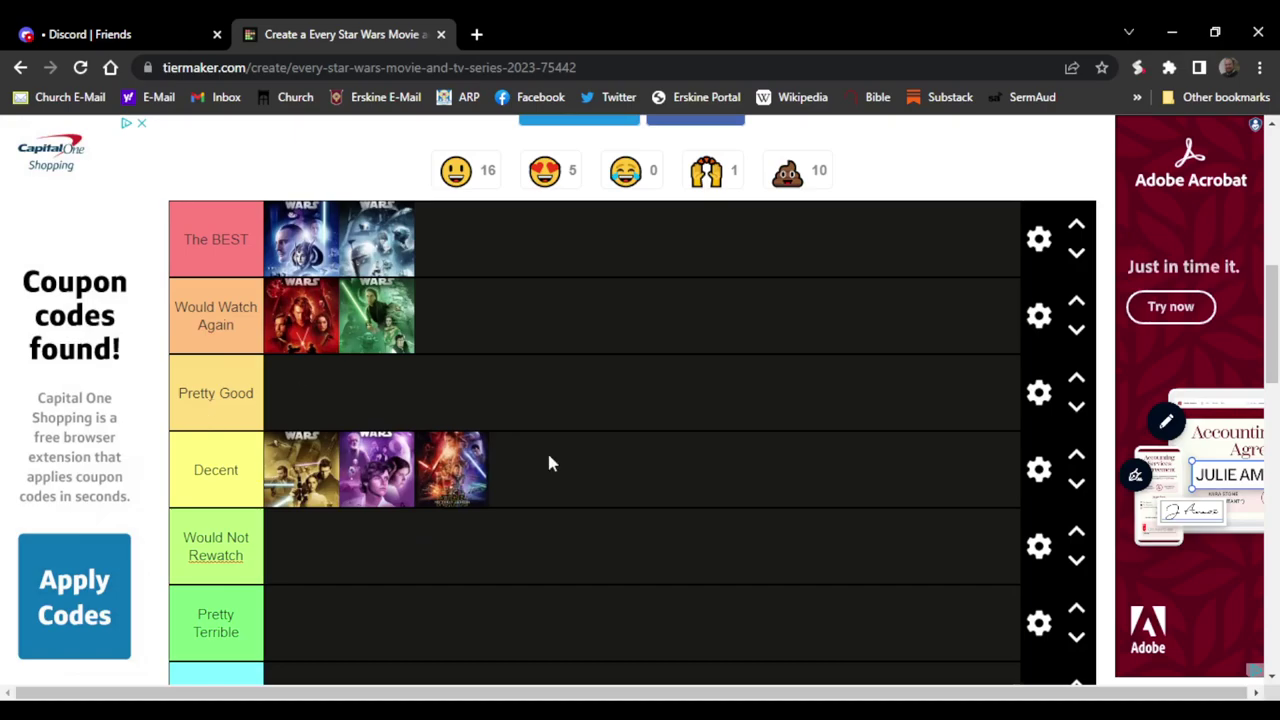
scroll(669, 303, down, 1)
scroll(409, 463, down, 2)
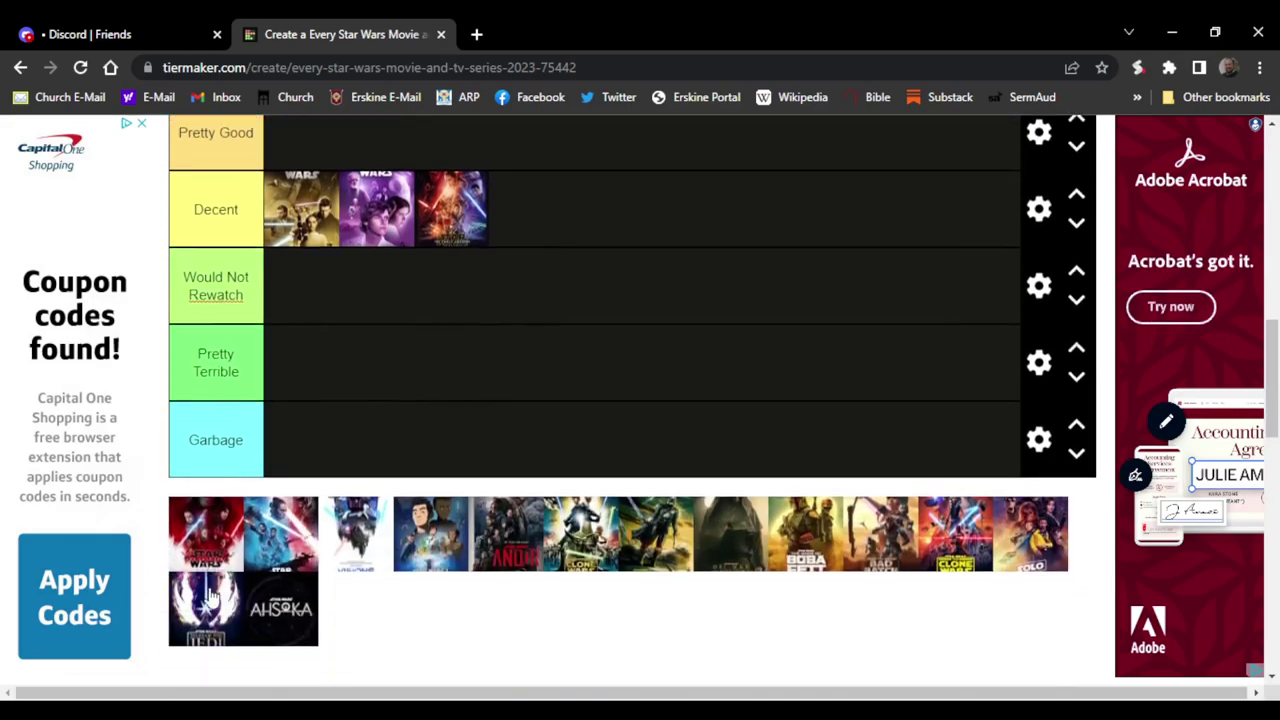
drag(205, 513, 303, 409)
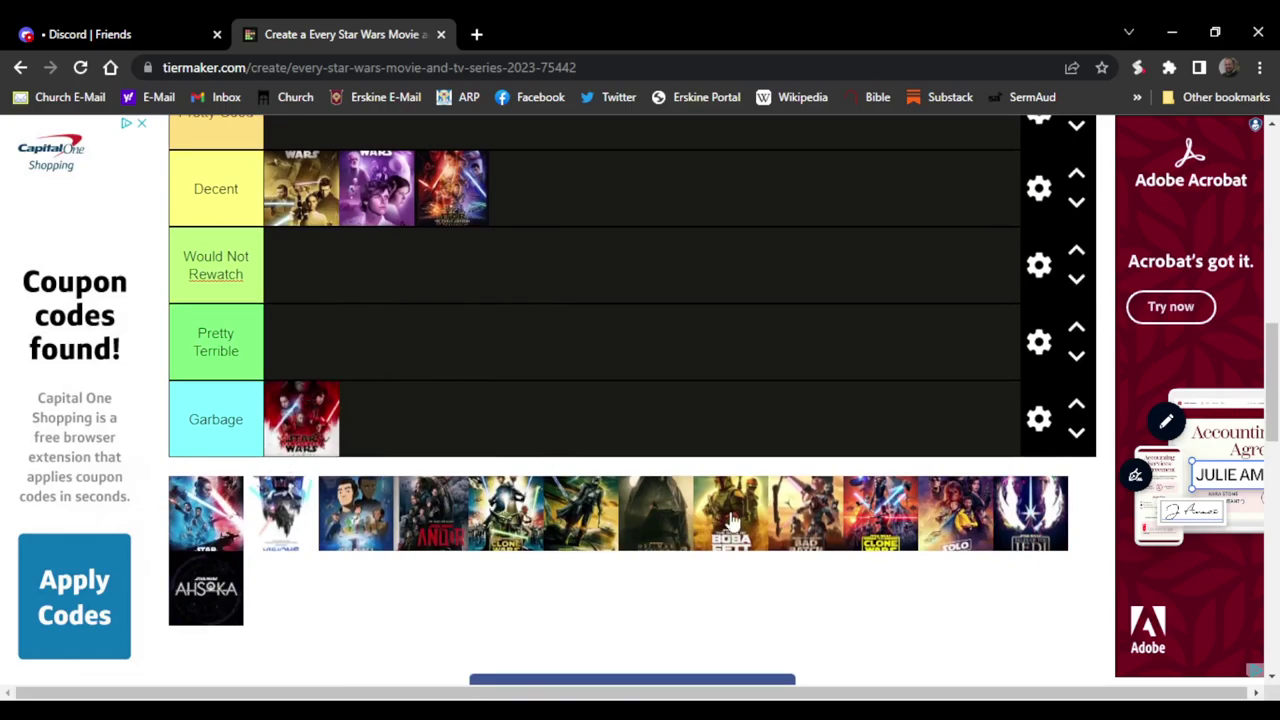
Place the Rise of Skywalker poster in Would Not Rewatch and the white Visions poster in Pretty Good.
scroll(215, 415, up, 1)
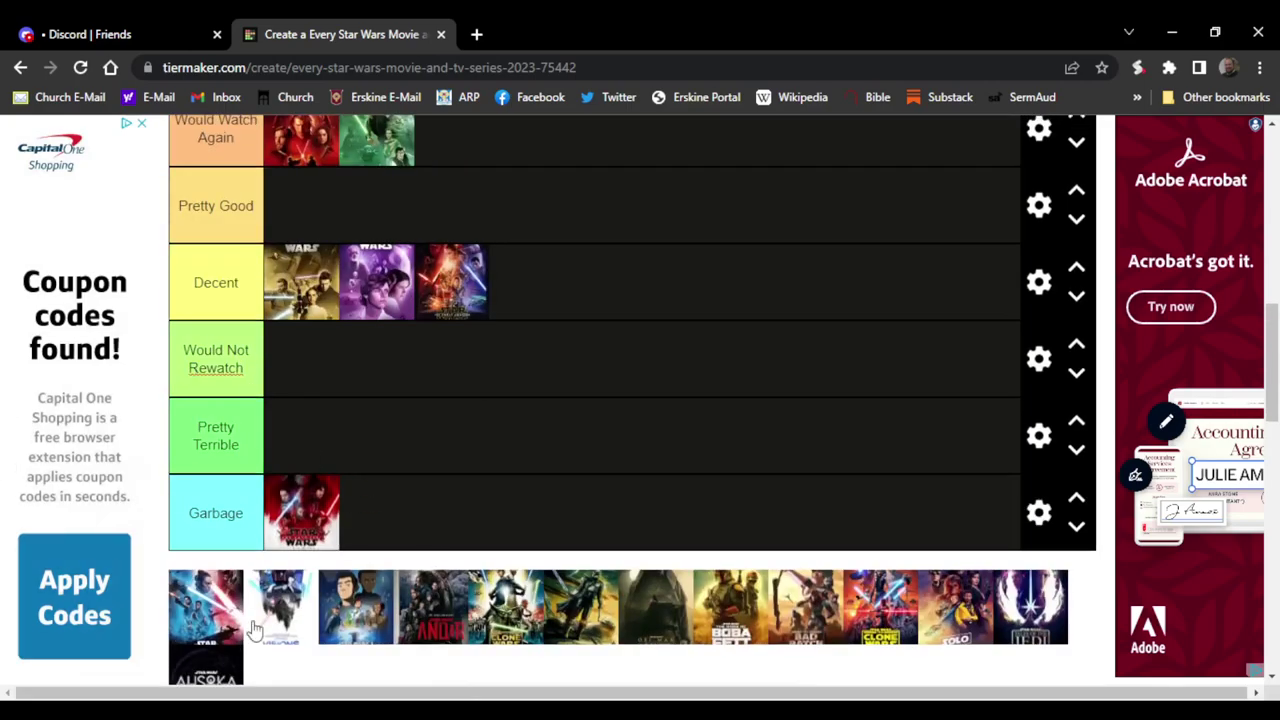
drag(237, 587, 310, 360)
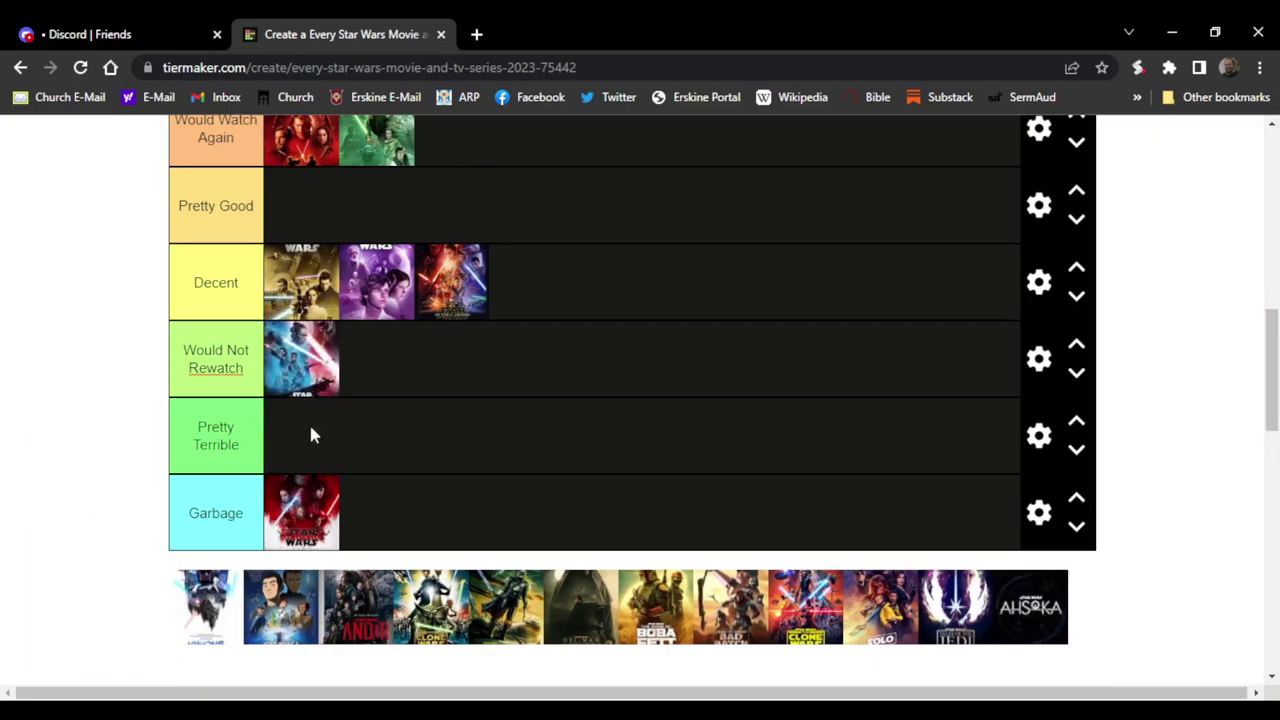
drag(310, 435, 310, 362)
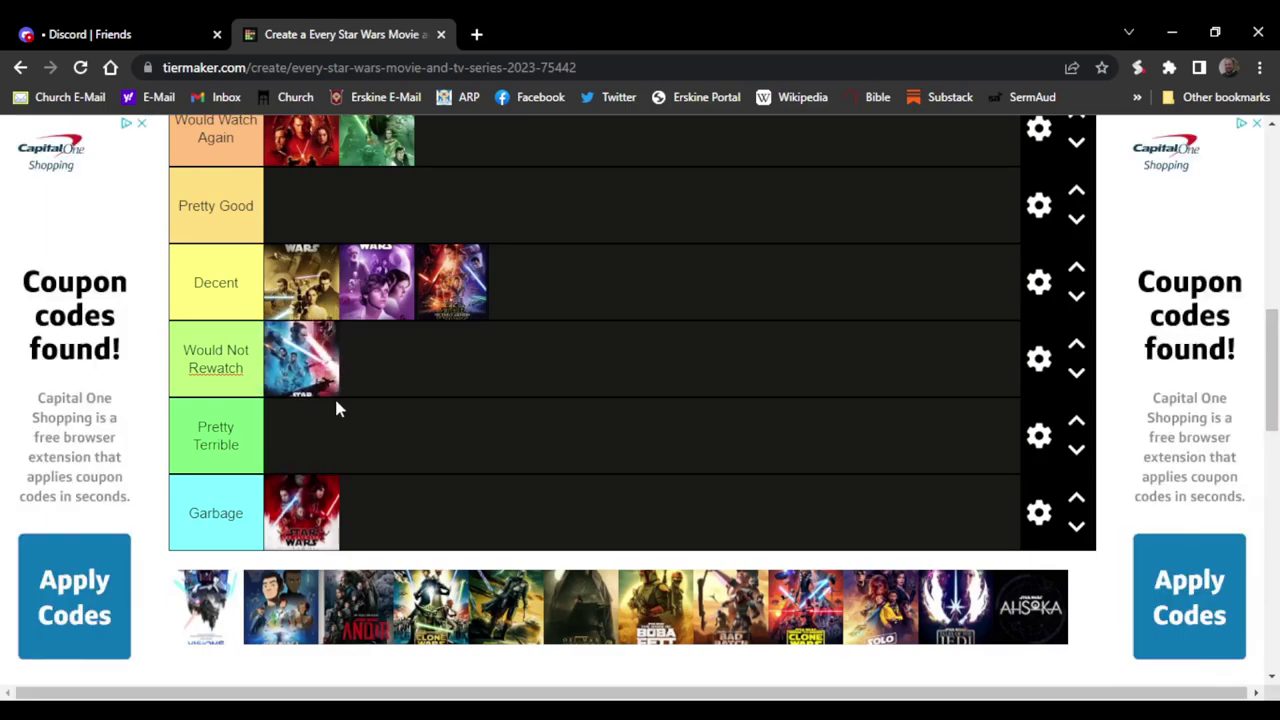
scroll(310, 445, down, 2)
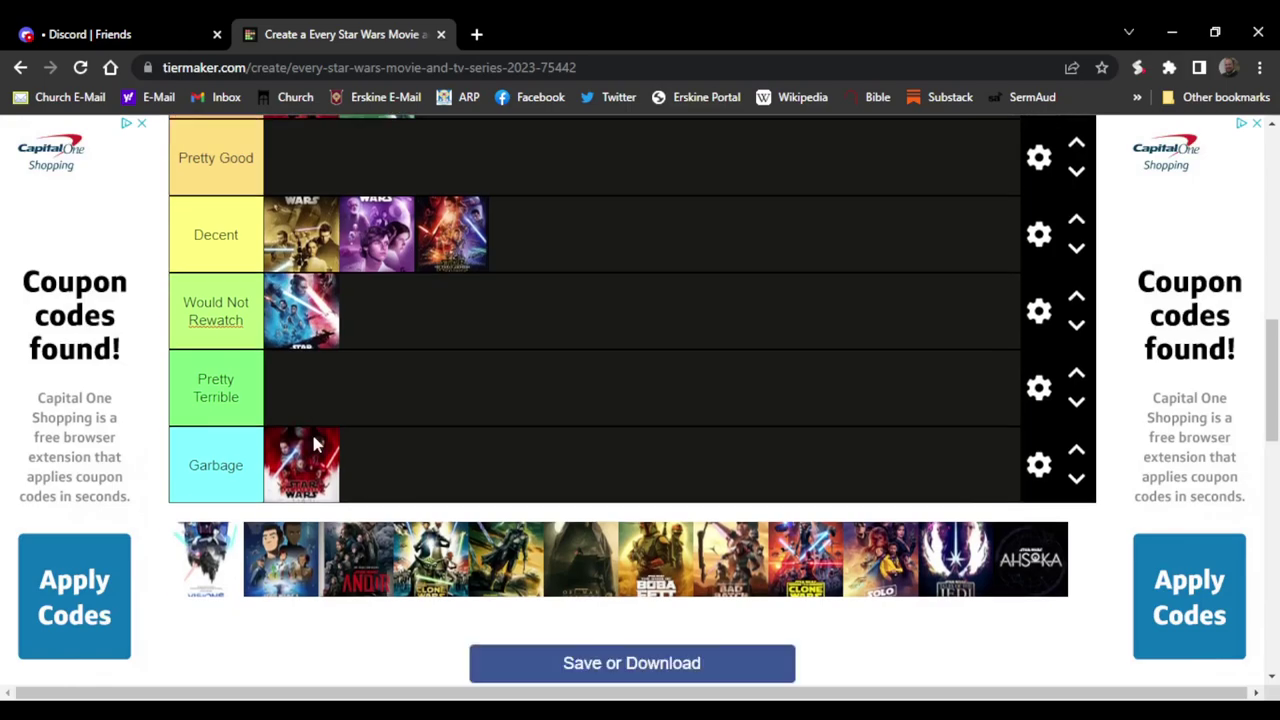
scroll(291, 574, up, 1)
scroll(240, 650, up, 1)
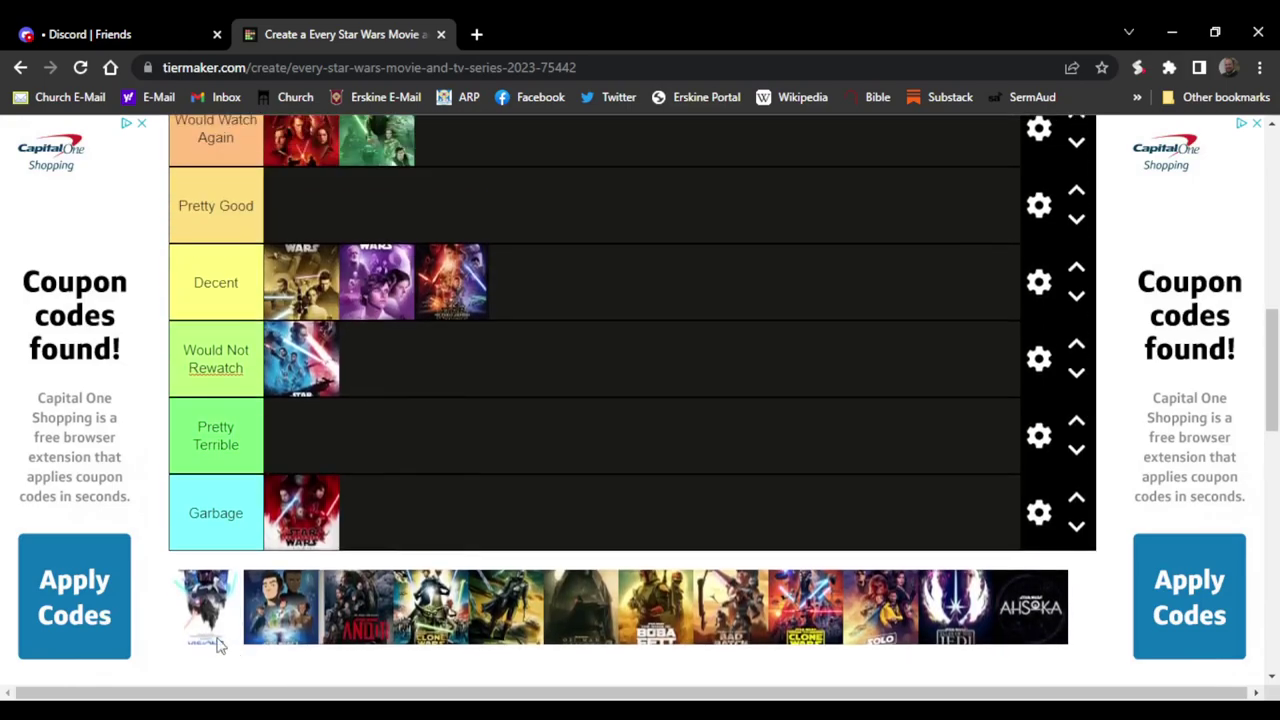
drag(205, 635, 371, 213)
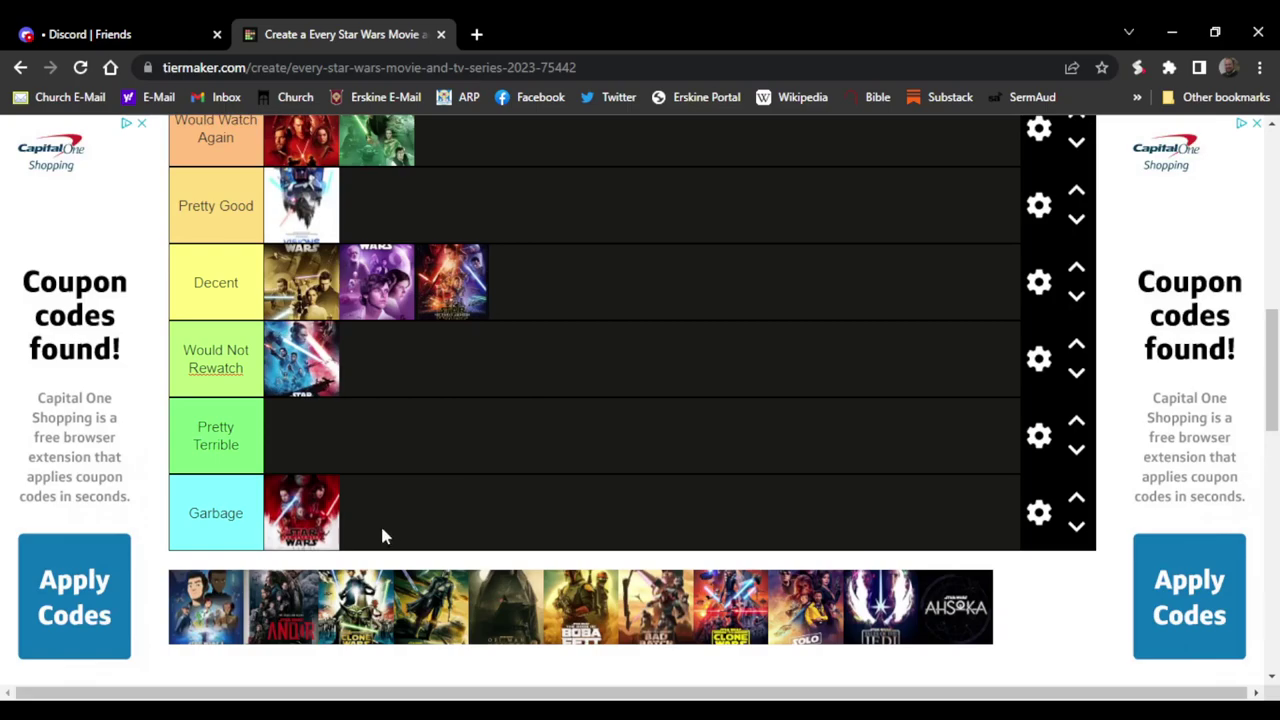
Add the Rebels poster to the end of Would Not Rewatch and place the Andor poster in Pretty Terrible.
drag(210, 625, 407, 380)
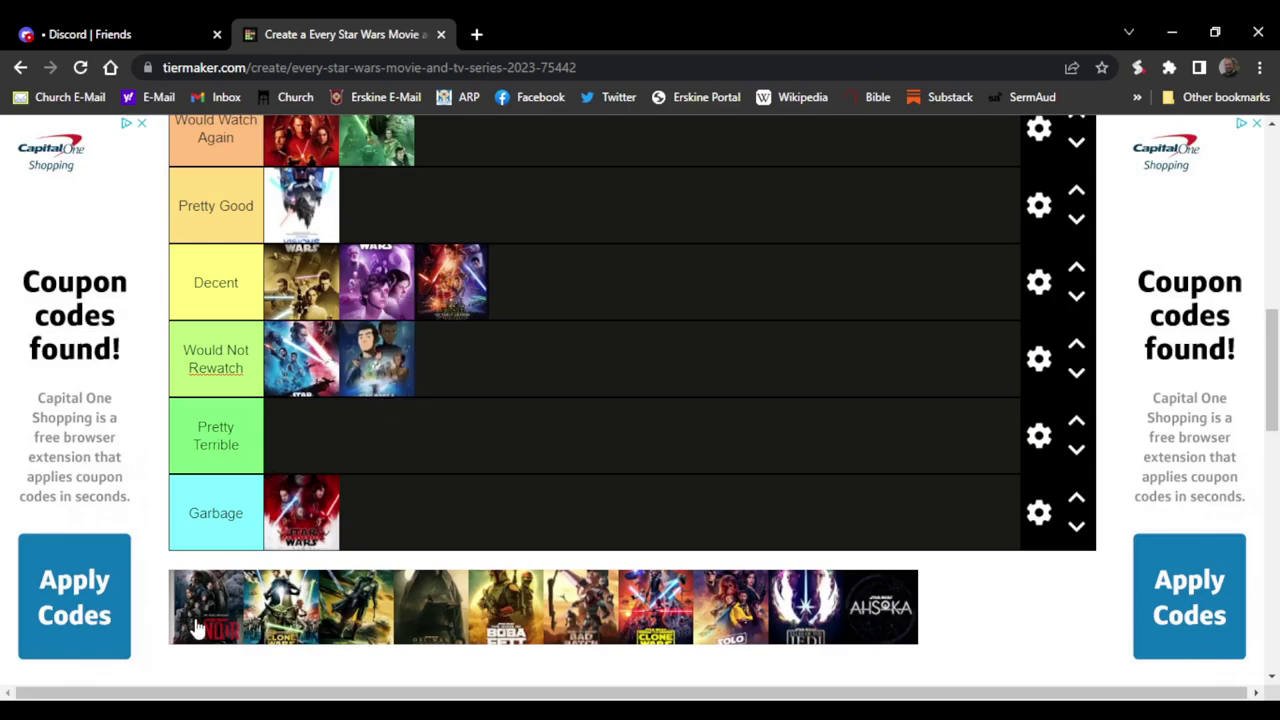
drag(197, 628, 350, 459)
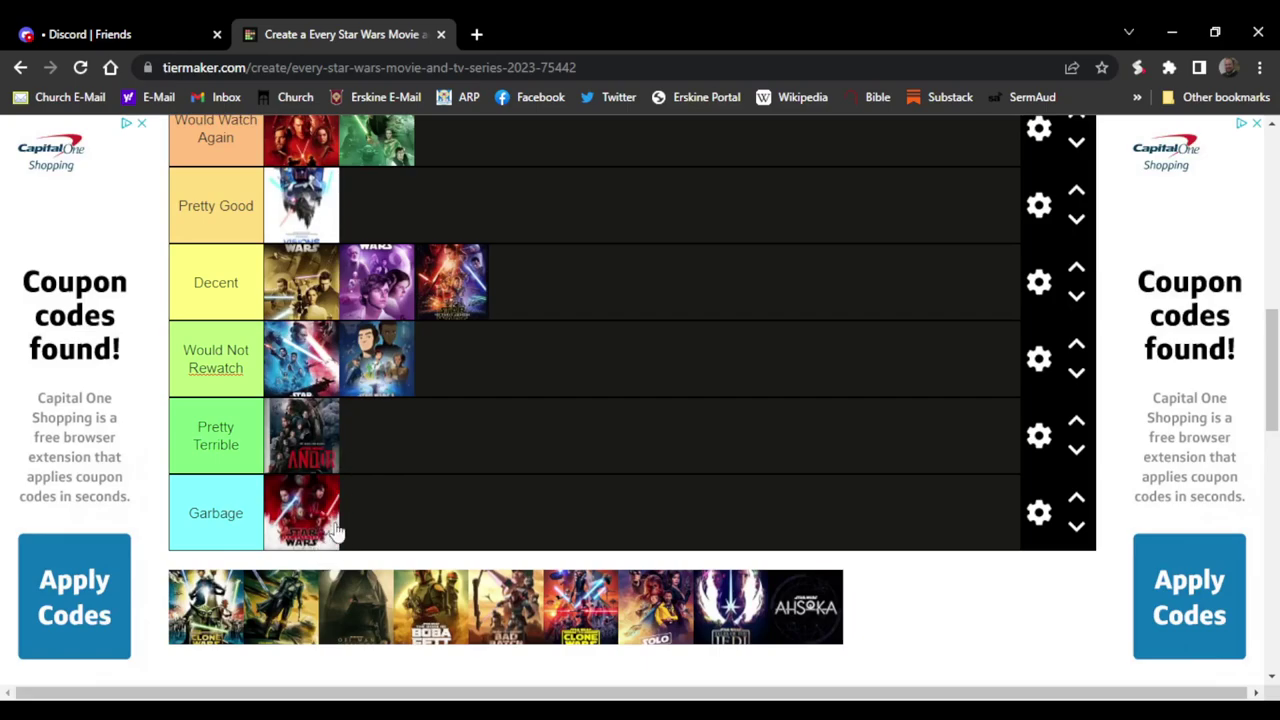
scroll(514, 420, up, 4)
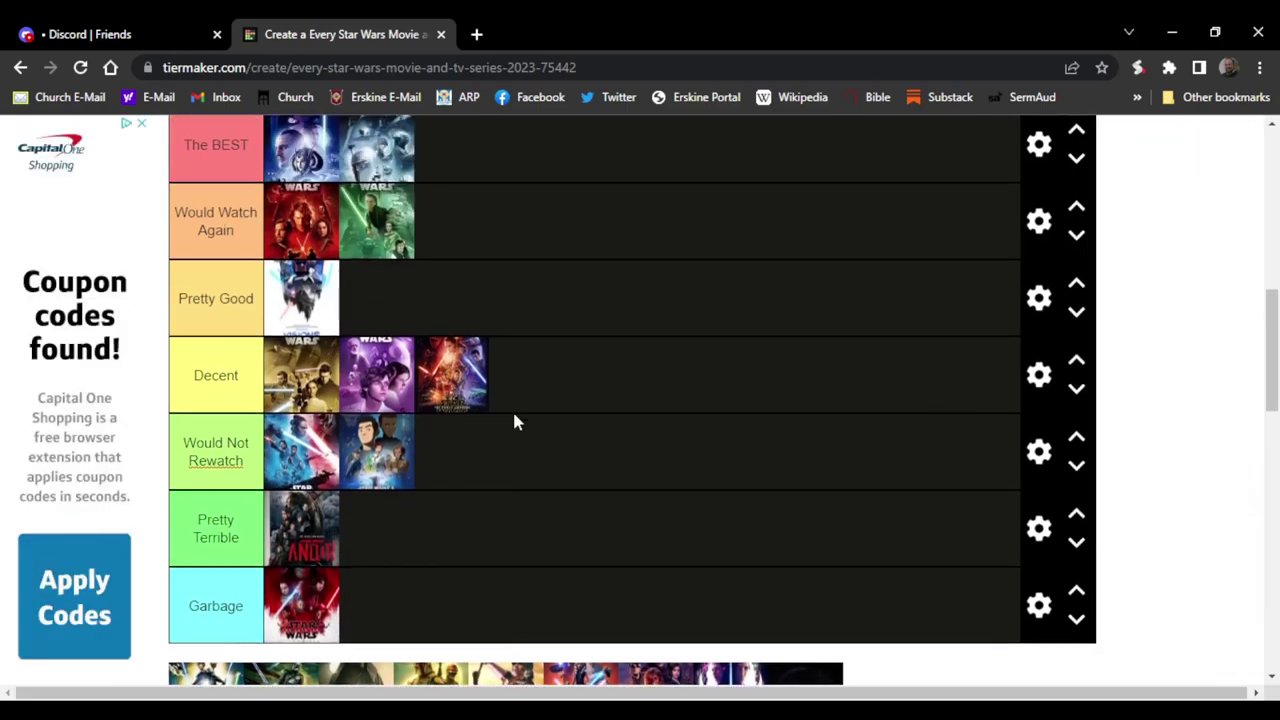
Place the first unranked Clone Wars poster at the end of the Would Watch Again tier.
scroll(516, 420, down, 6)
scroll(517, 423, up, 8)
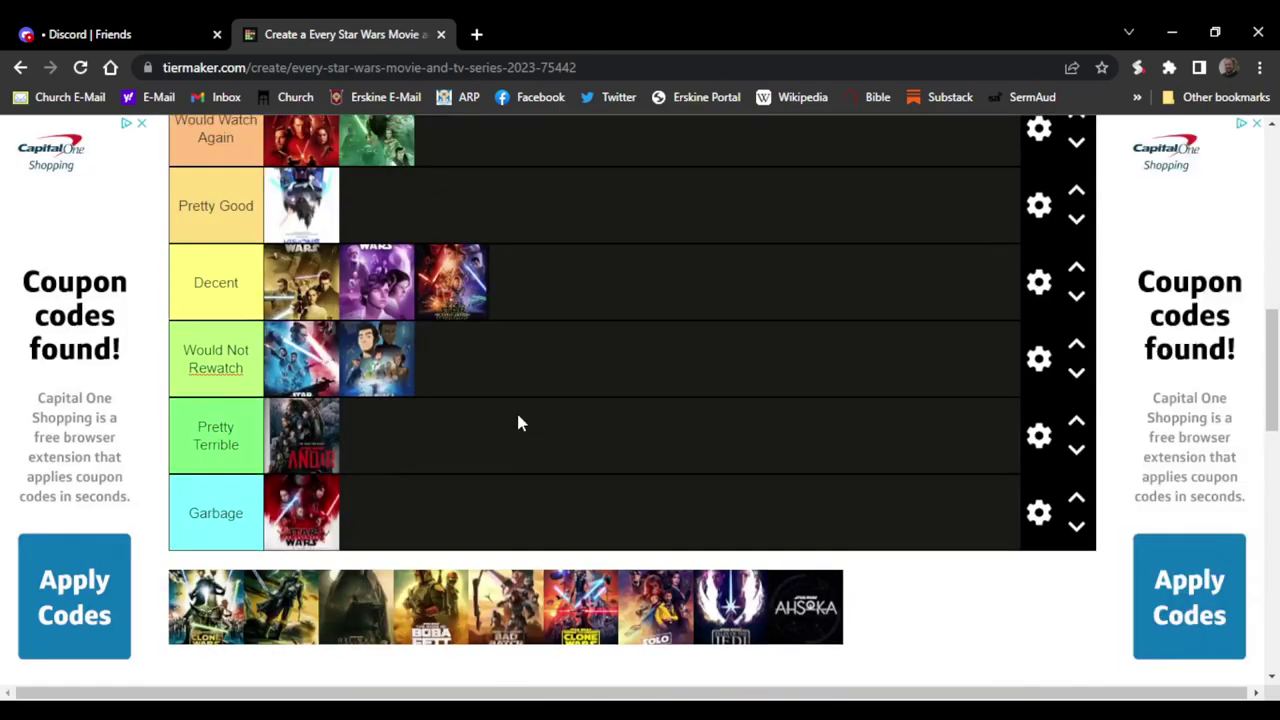
scroll(520, 423, down, 9)
scroll(533, 500, up, 4)
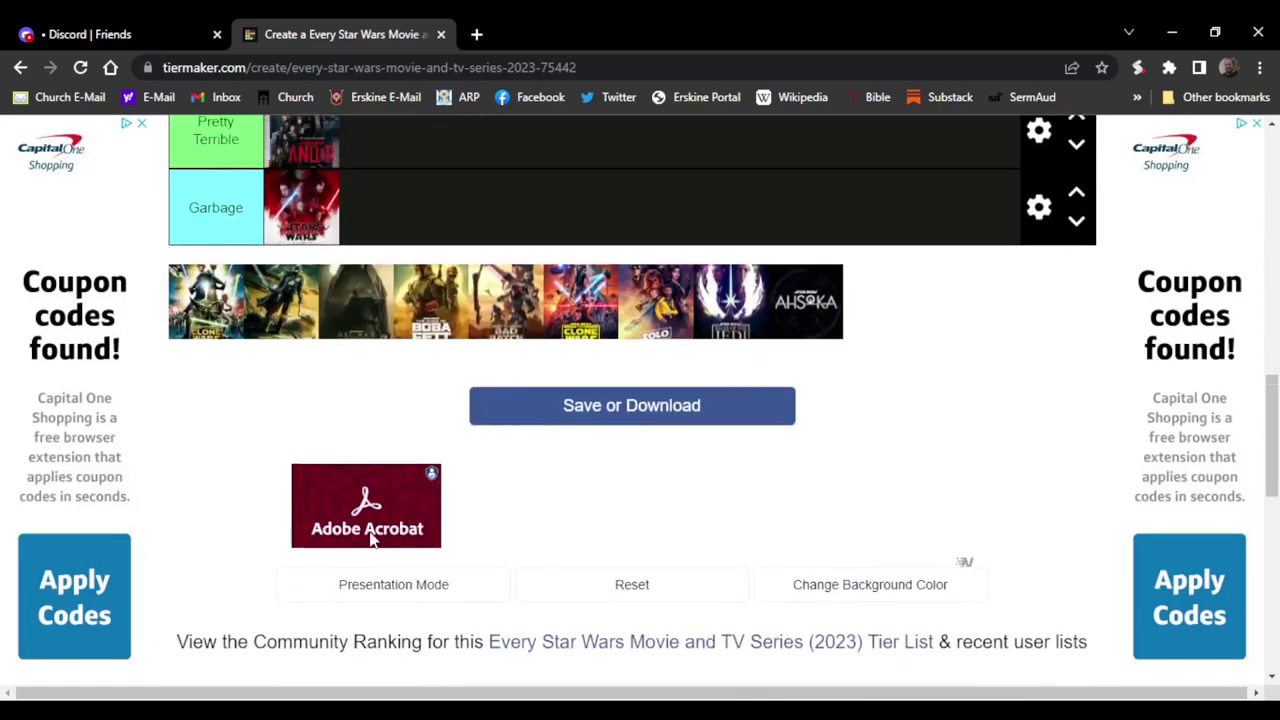
mouse_move(207, 532)
mouse_down()
mouse_move(345, 278)
mouse_move(443, 222)
mouse_move(462, 252)
mouse_up()
scroll(345, 278, up, 3)
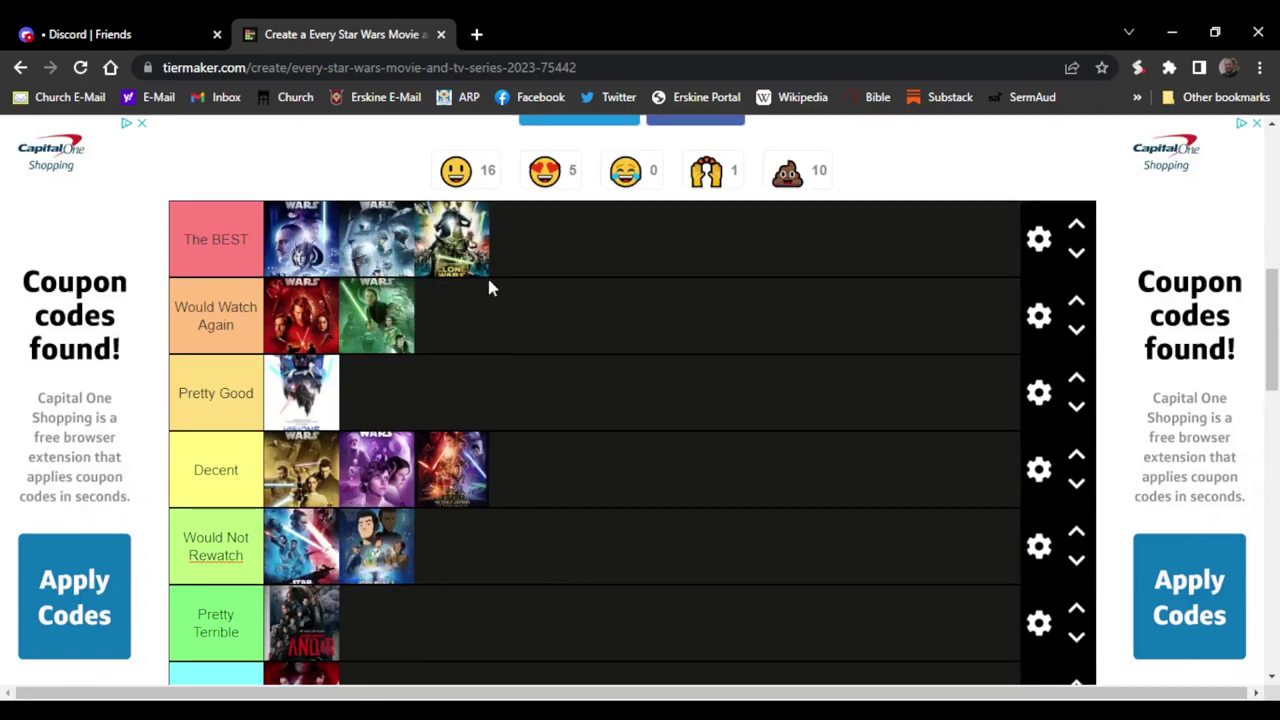
drag(480, 268, 491, 306)
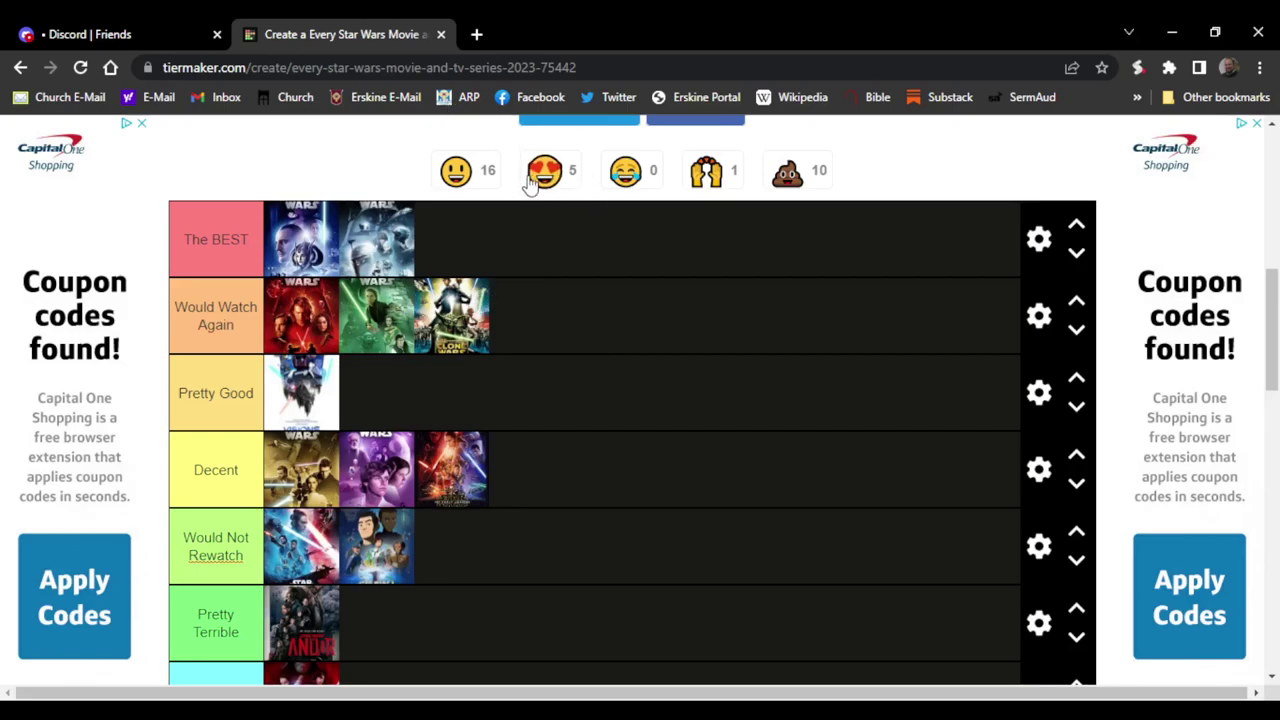
Add The Mandalorian poster to the Pretty Good tier and the dark hooded Obi-Wan Kenobi poster to the end of Decent.
scroll(670, 340, down, 3)
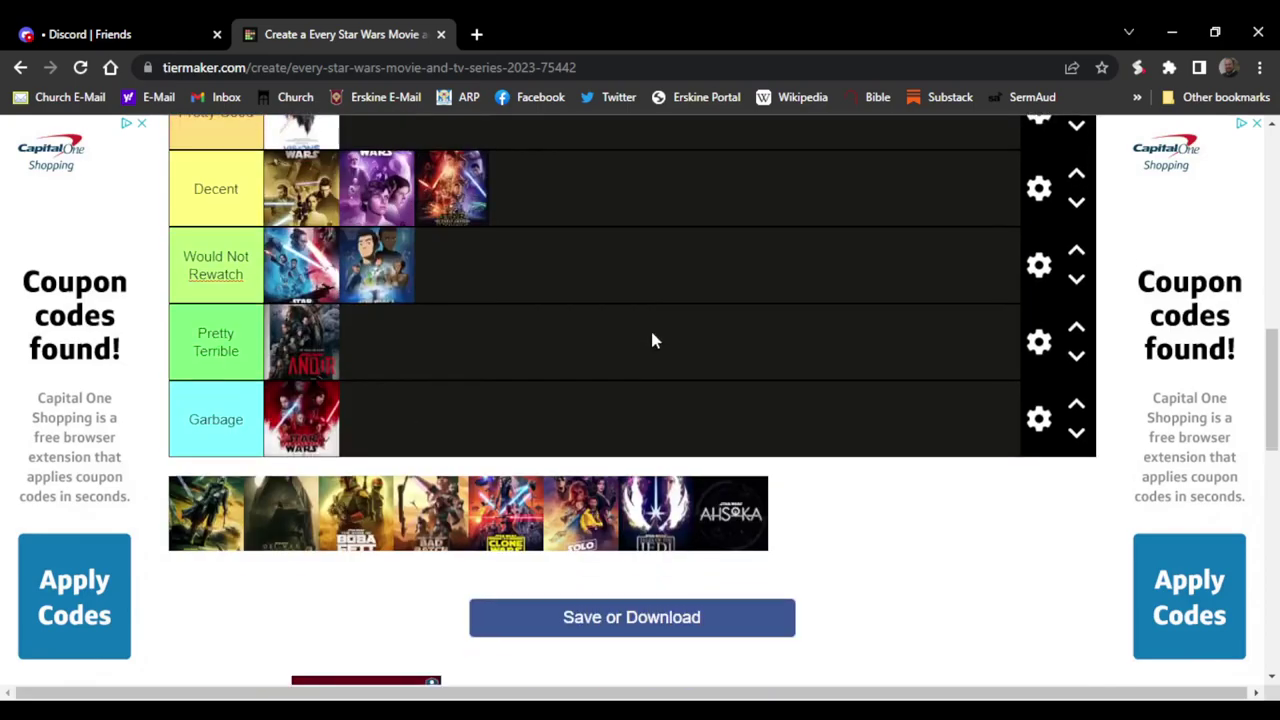
drag(195, 512, 420, 300)
scroll(380, 310, up, 2)
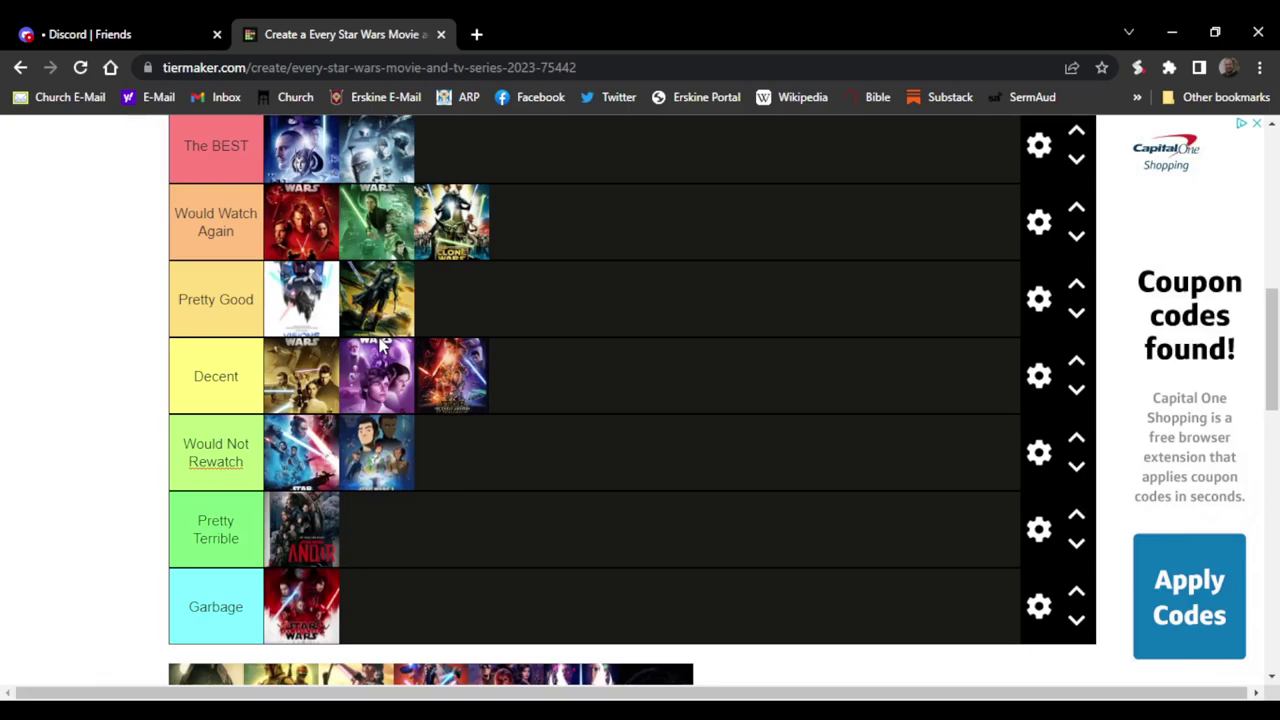
scroll(209, 437, down, 3)
drag(209, 437, 506, 577)
scroll(449, 323, up, 5)
scroll(620, 580, down, 1)
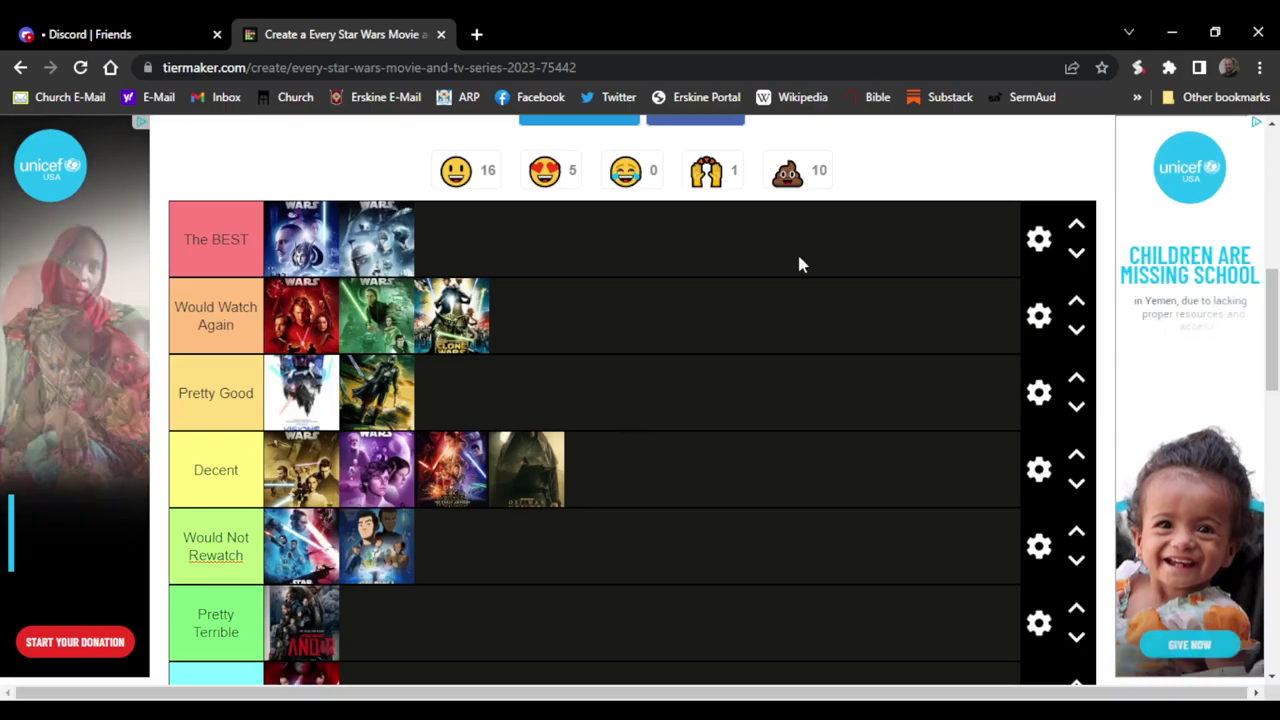
Insert the Boba Fett poster in the Pretty Good tier between the Visions and Mandalorian posters.
scroll(770, 262, down, 3)
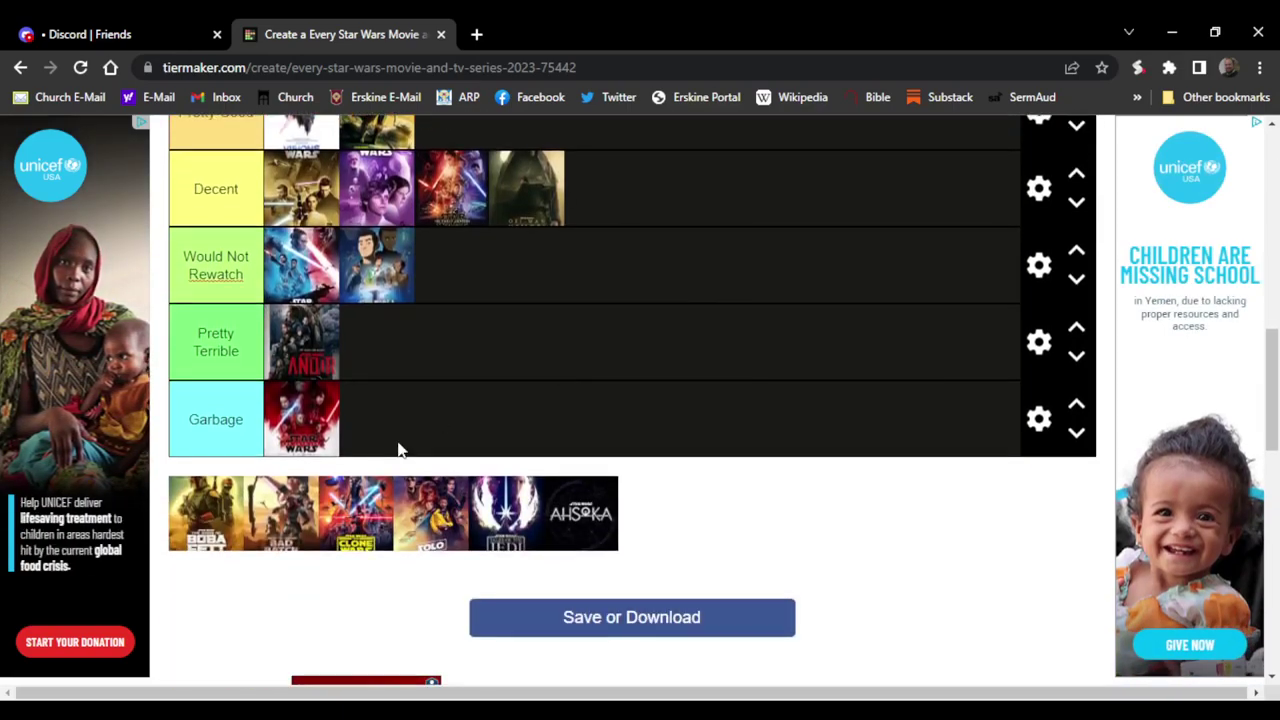
scroll(400, 340, up, 2)
drag(206, 513, 385, 305)
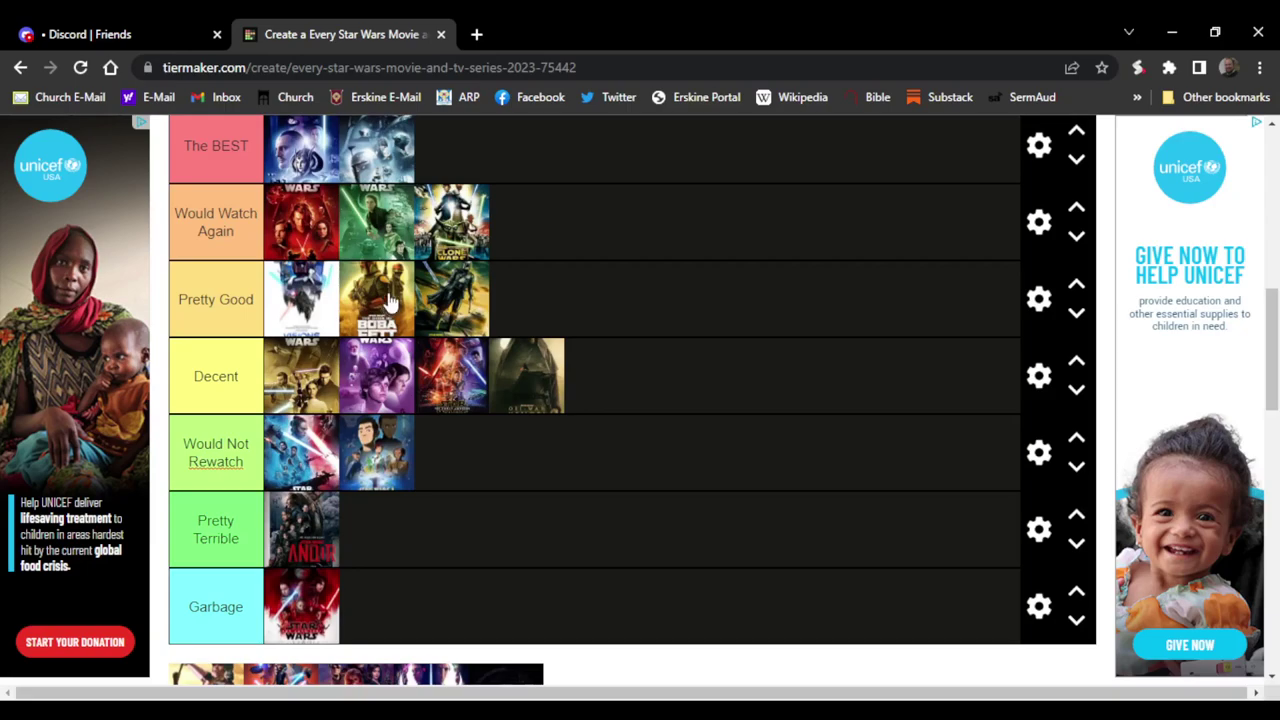
scroll(414, 329, down, 1)
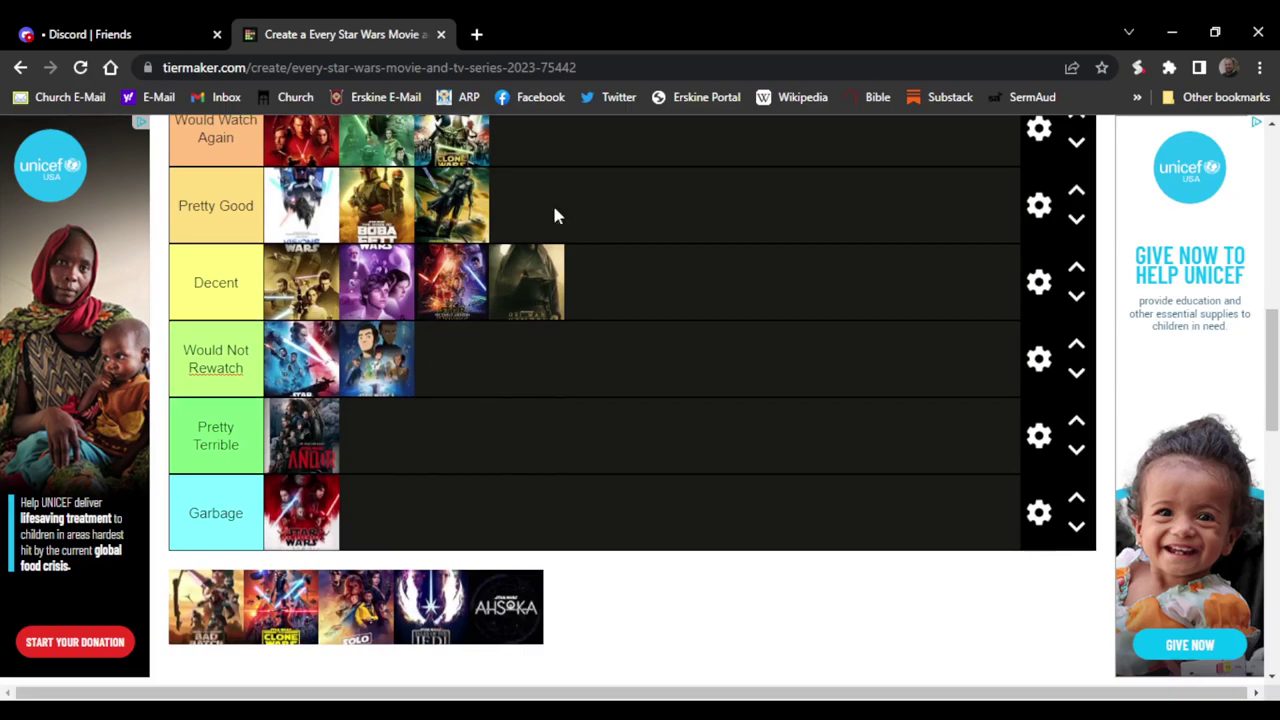
Add the Bad Batch poster to the end of Pretty Good and the remaining Clone Wars poster to the end of Would Watch Again.
drag(200, 610, 533, 237)
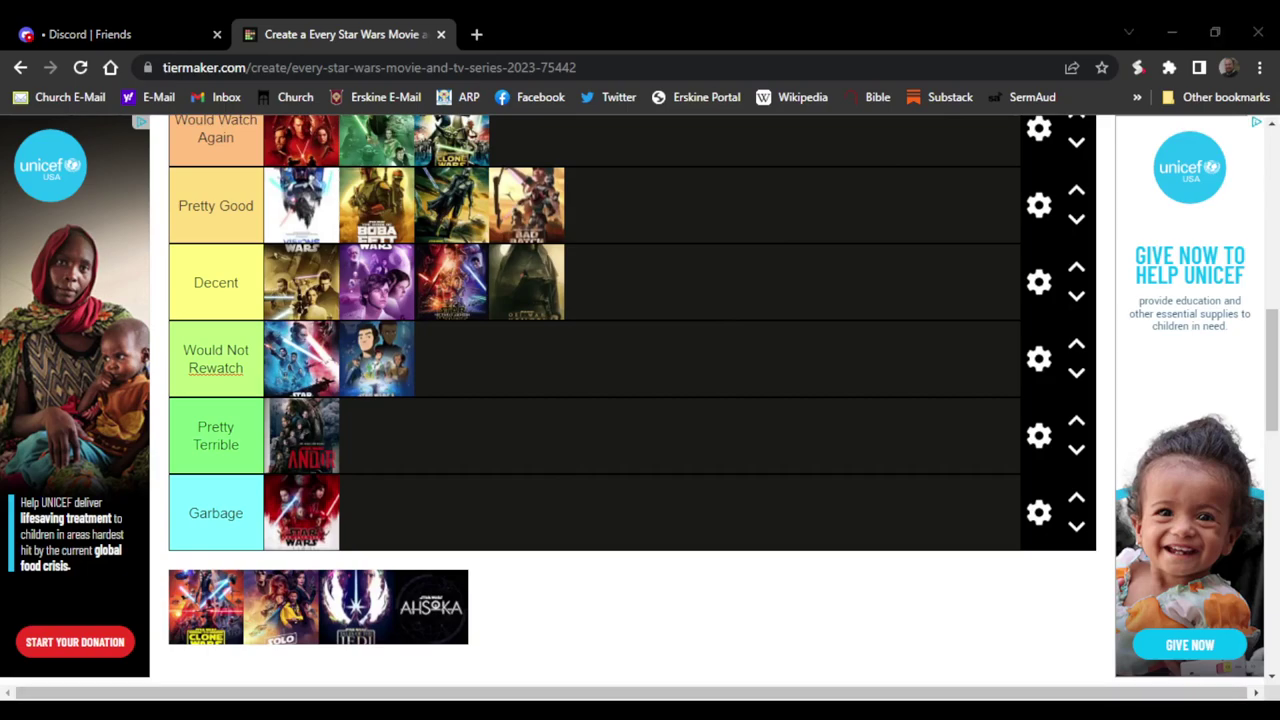
click(597, 450)
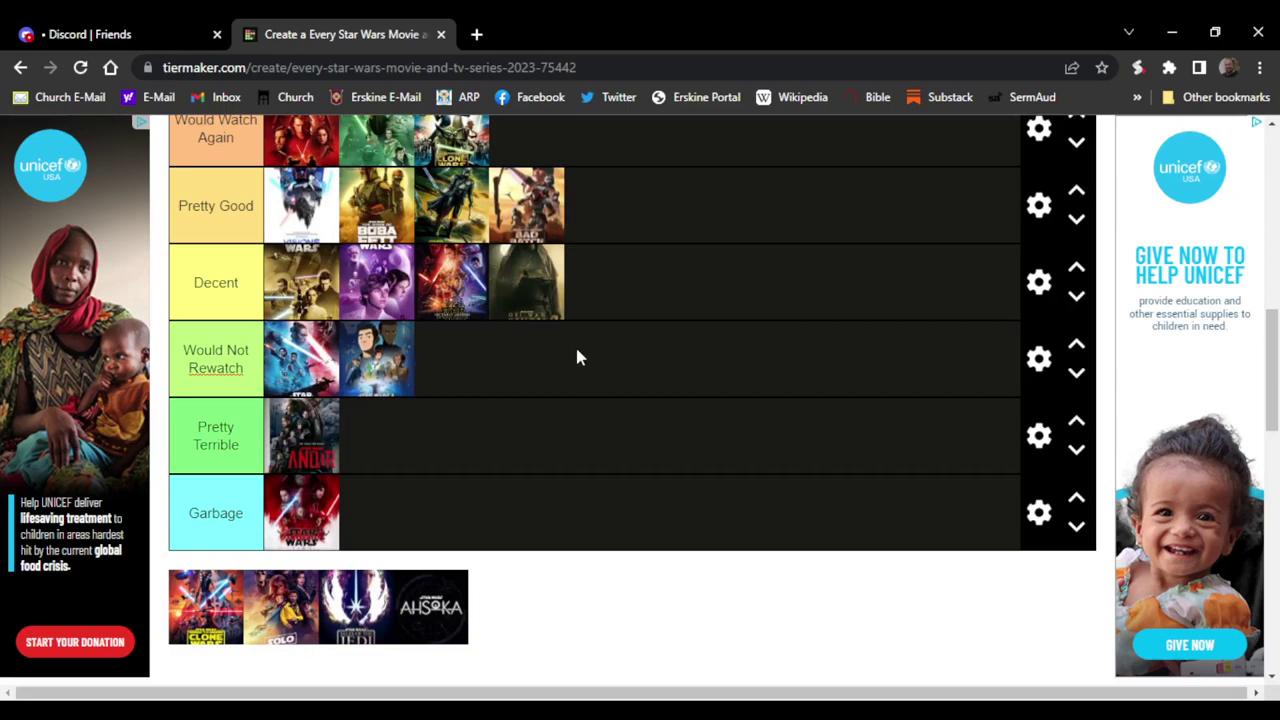
scroll(577, 354, up, 1)
scroll(503, 394, down, 2)
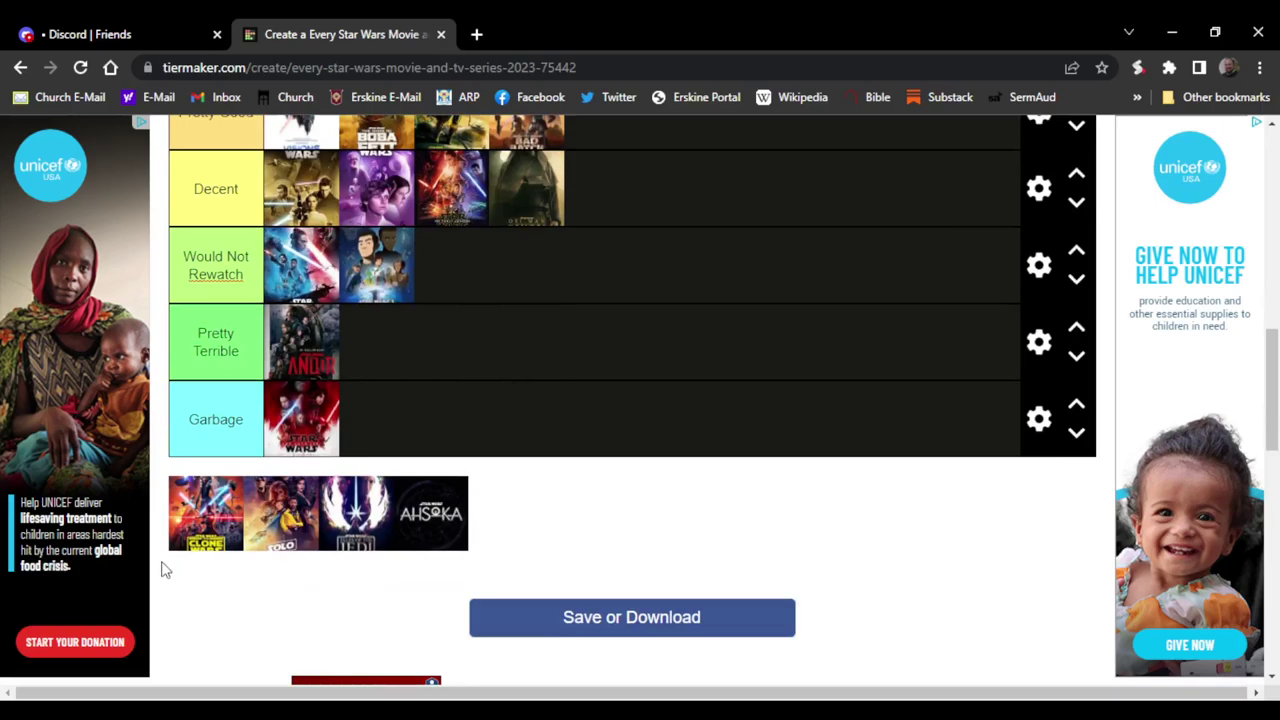
mouse_move(177, 537)
mouse_down()
mouse_move(460, 350)
mouse_move(485, 316)
mouse_move(522, 335)
mouse_up()
scroll(470, 335, up, 3)
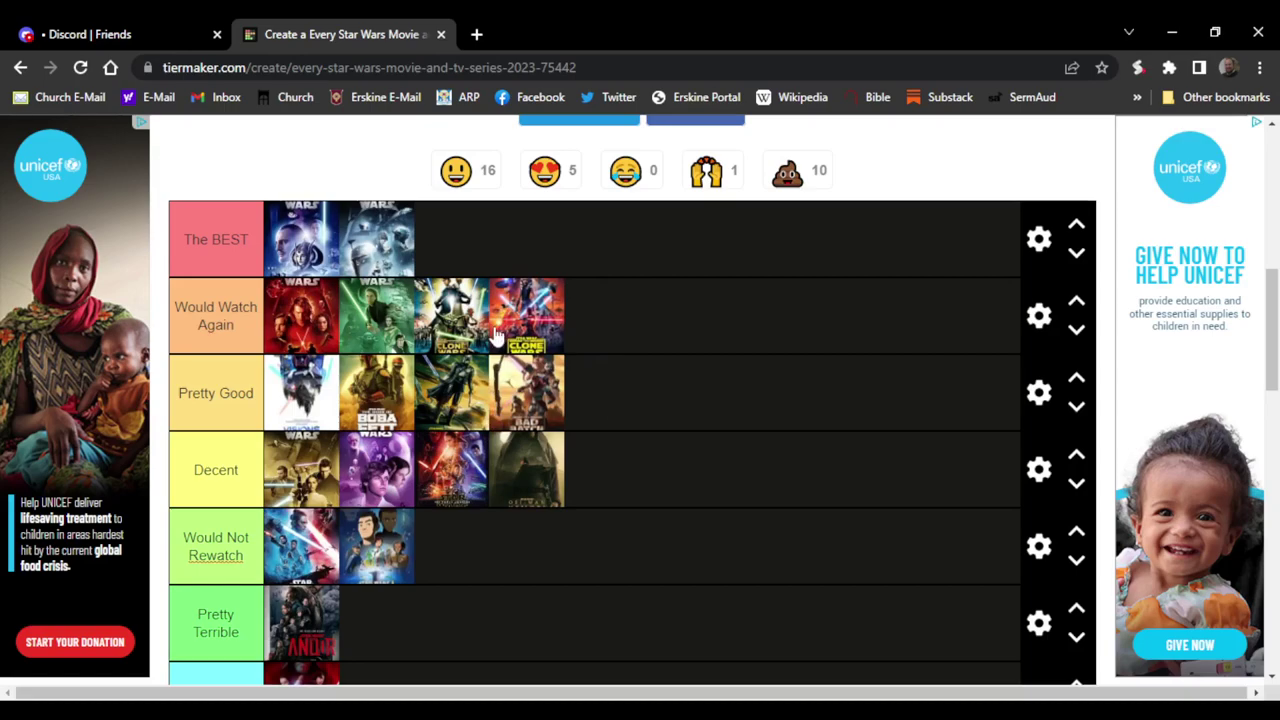
Insert the Solo poster in Decent before the Force Awakens poster, and move the gold Attack of the Clones poster directly after Solo.
scroll(576, 420, down, 2)
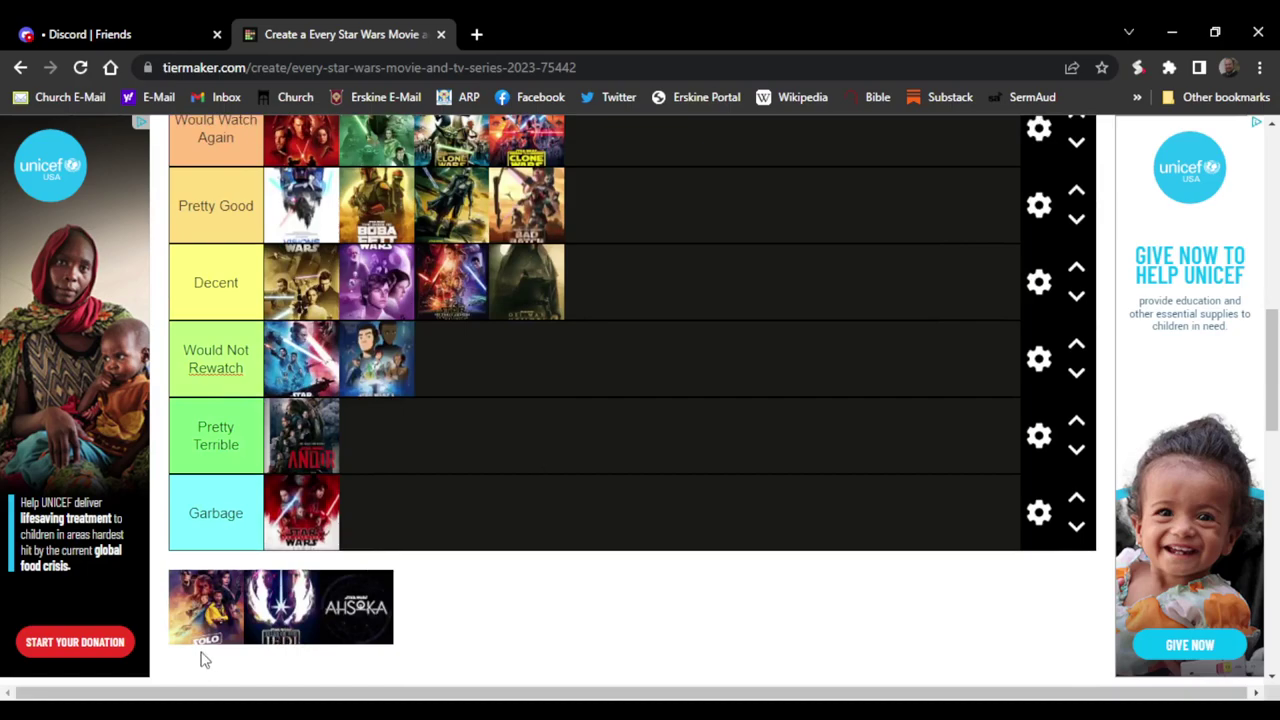
drag(207, 642, 519, 388)
scroll(510, 460, up, 1)
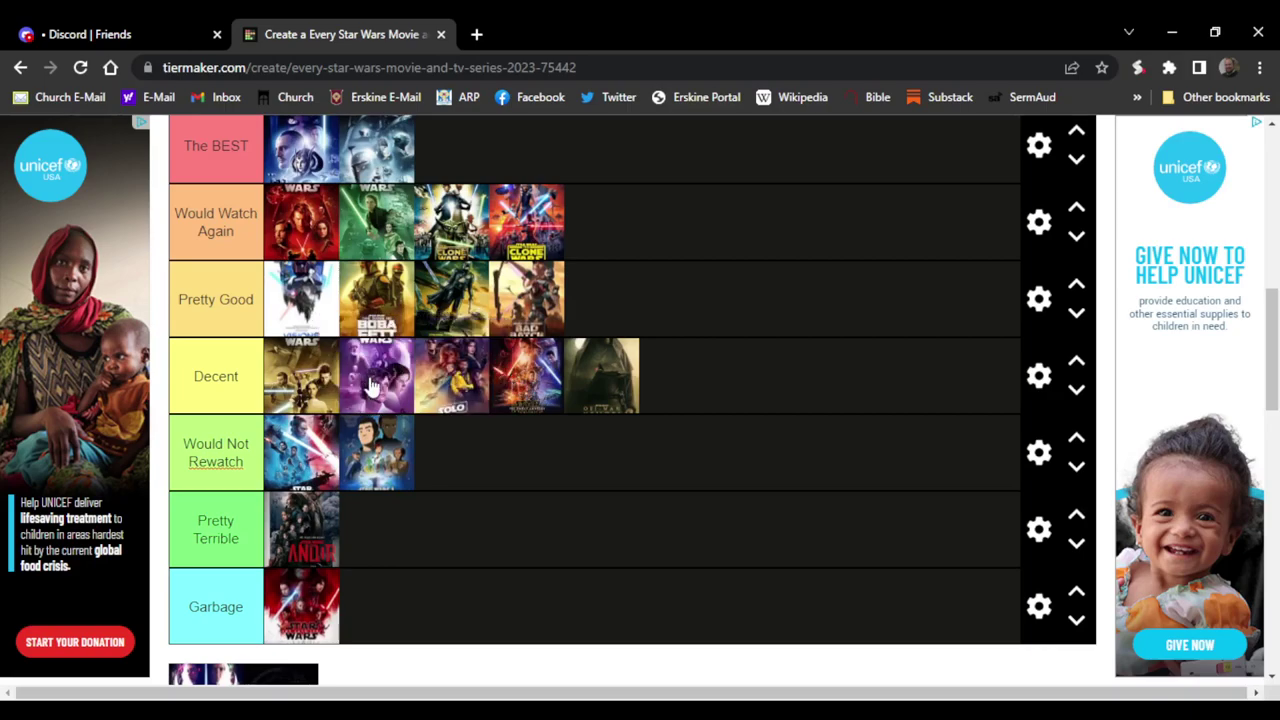
drag(286, 380, 436, 358)
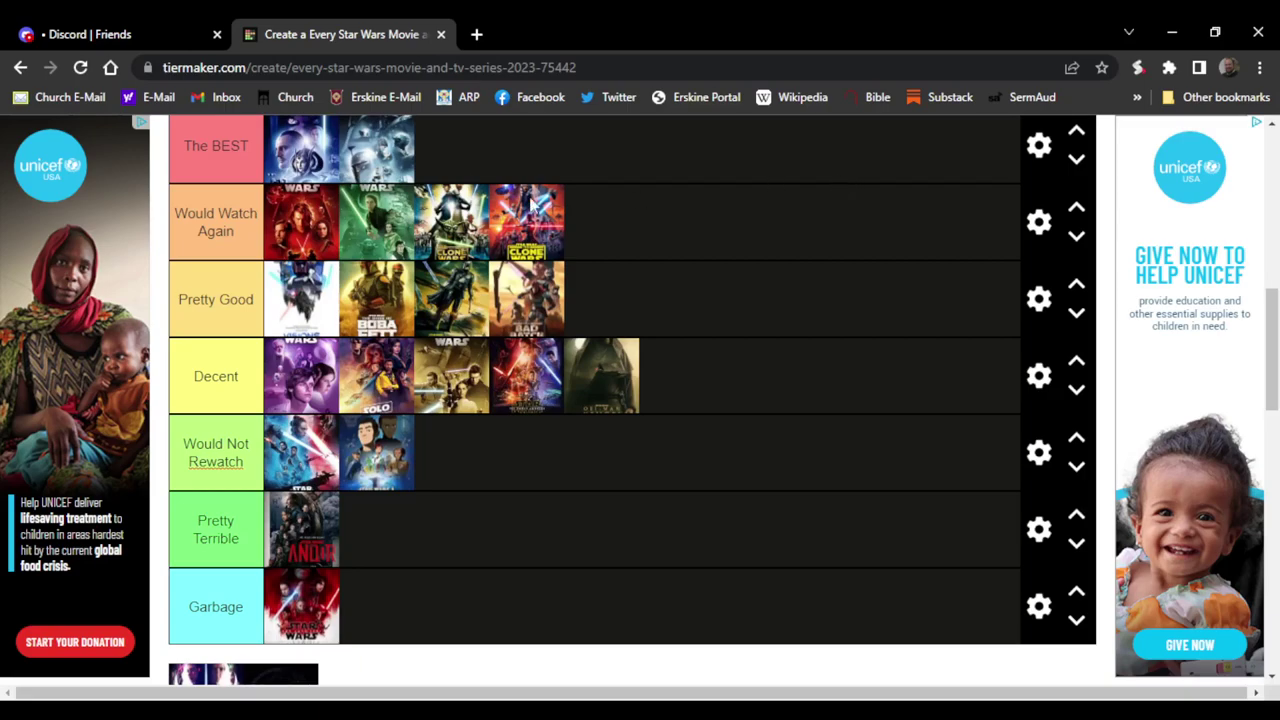
Add the Jedi poster and the Ahsoka poster, in that order, to the end of the Would Not Rewatch tier.
scroll(430, 450, down, 2)
scroll(250, 555, up, 2)
scroll(586, 510, down, 3)
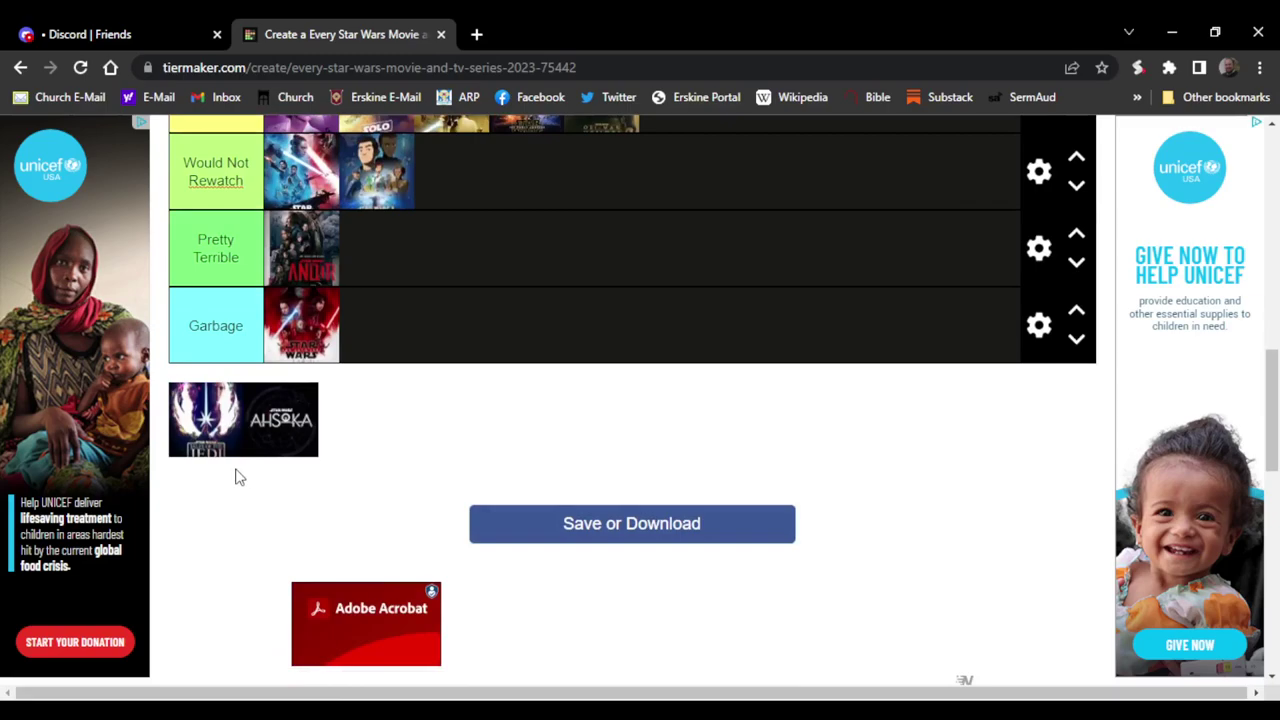
drag(210, 448, 488, 350)
scroll(569, 300, up, 2)
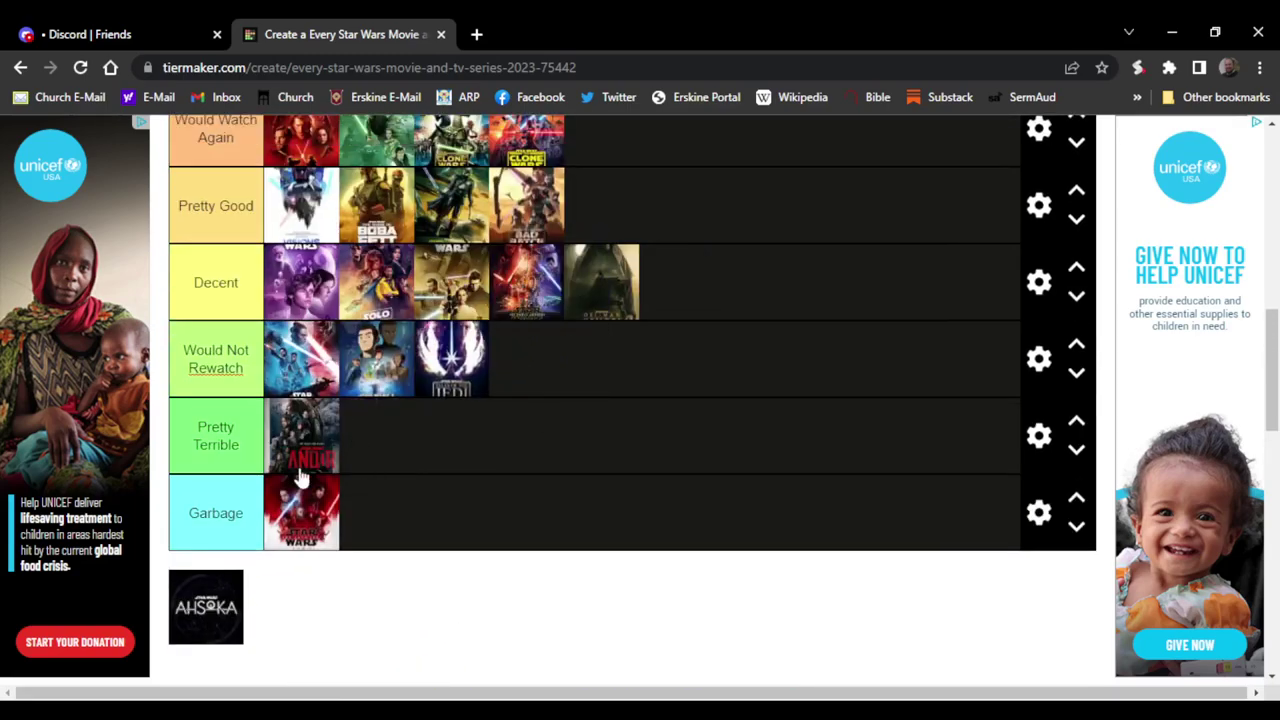
drag(213, 632, 784, 377)
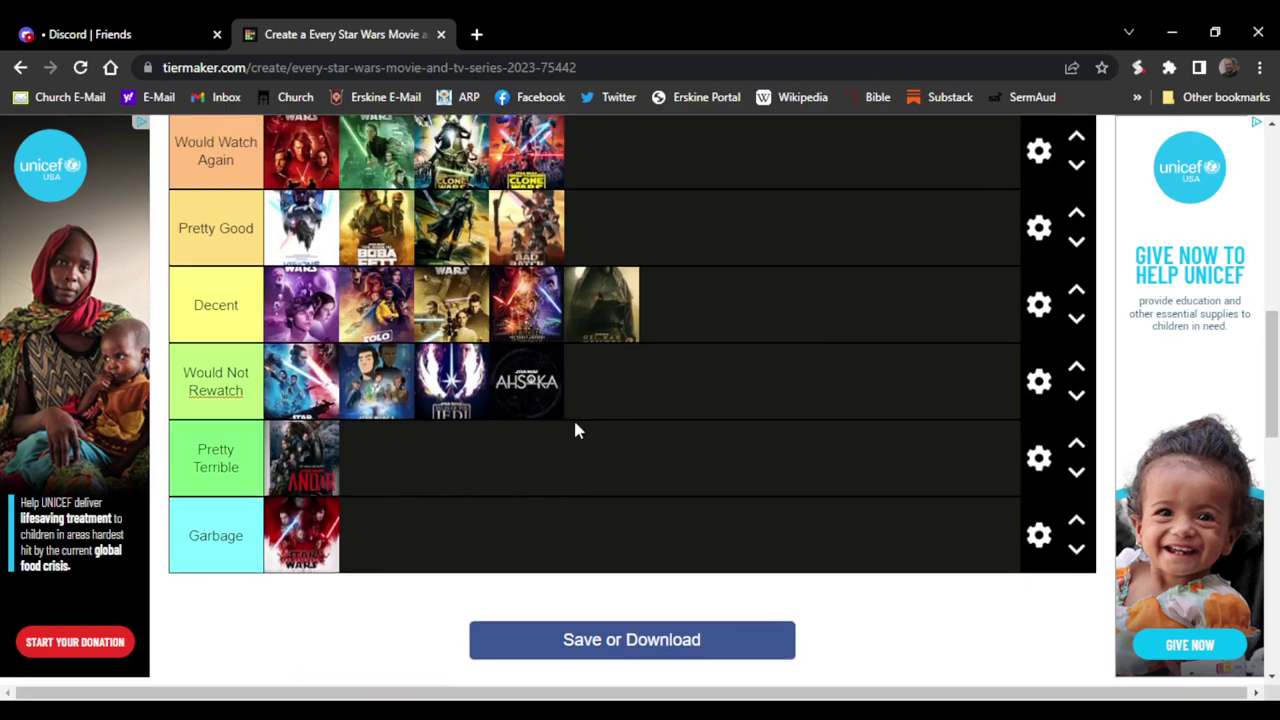
Review the poster placements in the completed tier list, from The BEST down to Garbage.
scroll(574, 429, up, 5)
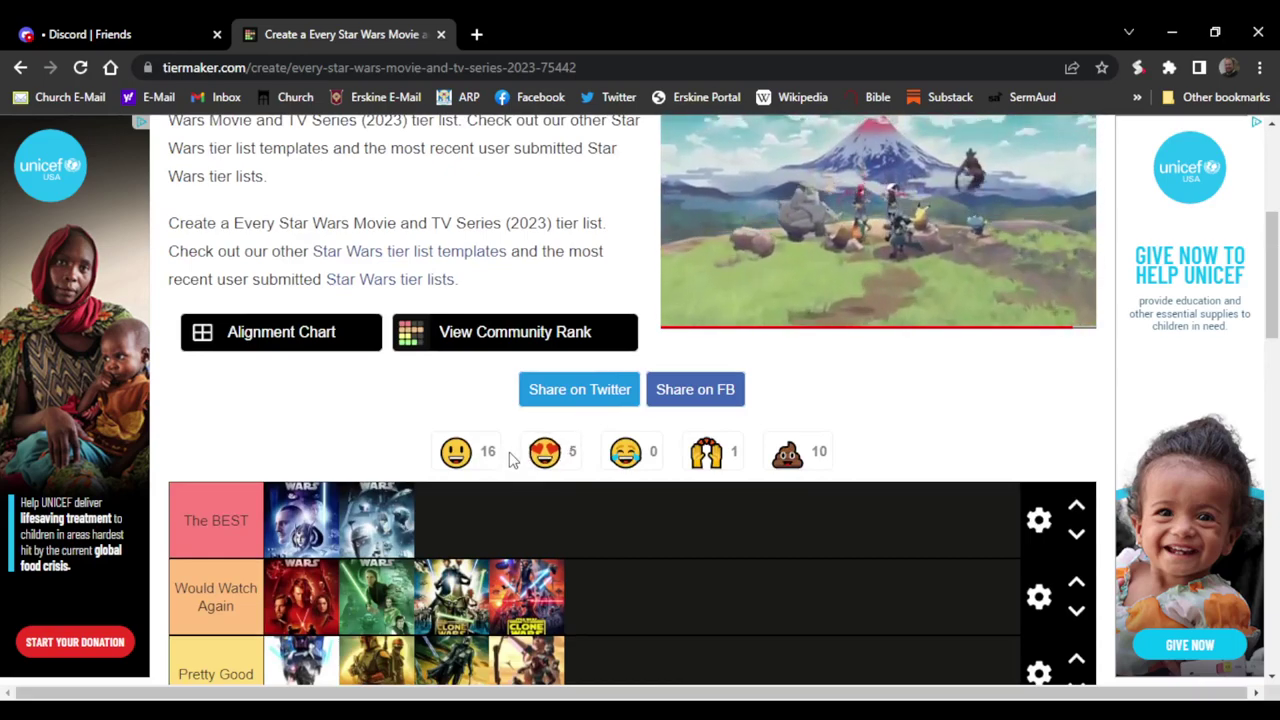
scroll(528, 457, down, 2)
scroll(432, 430, up, 2)
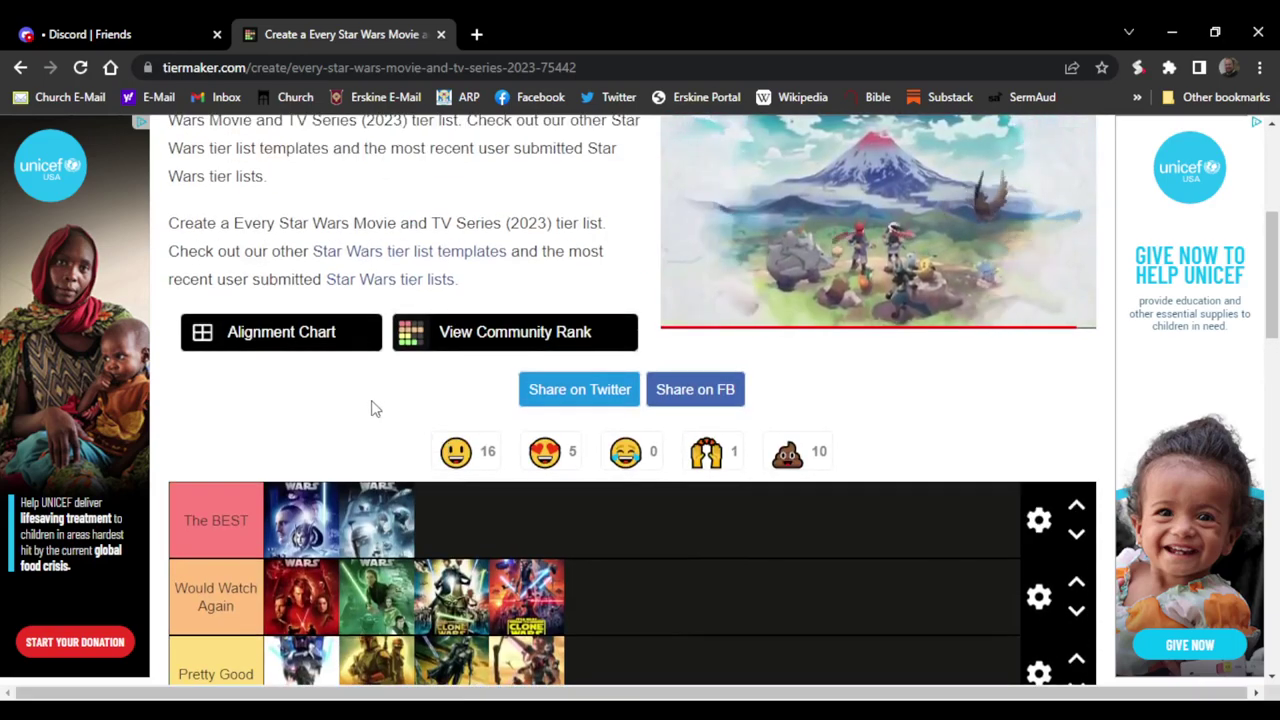
scroll(367, 480, up, 1)
scroll(383, 620, down, 7)
scroll(404, 571, down, 1)
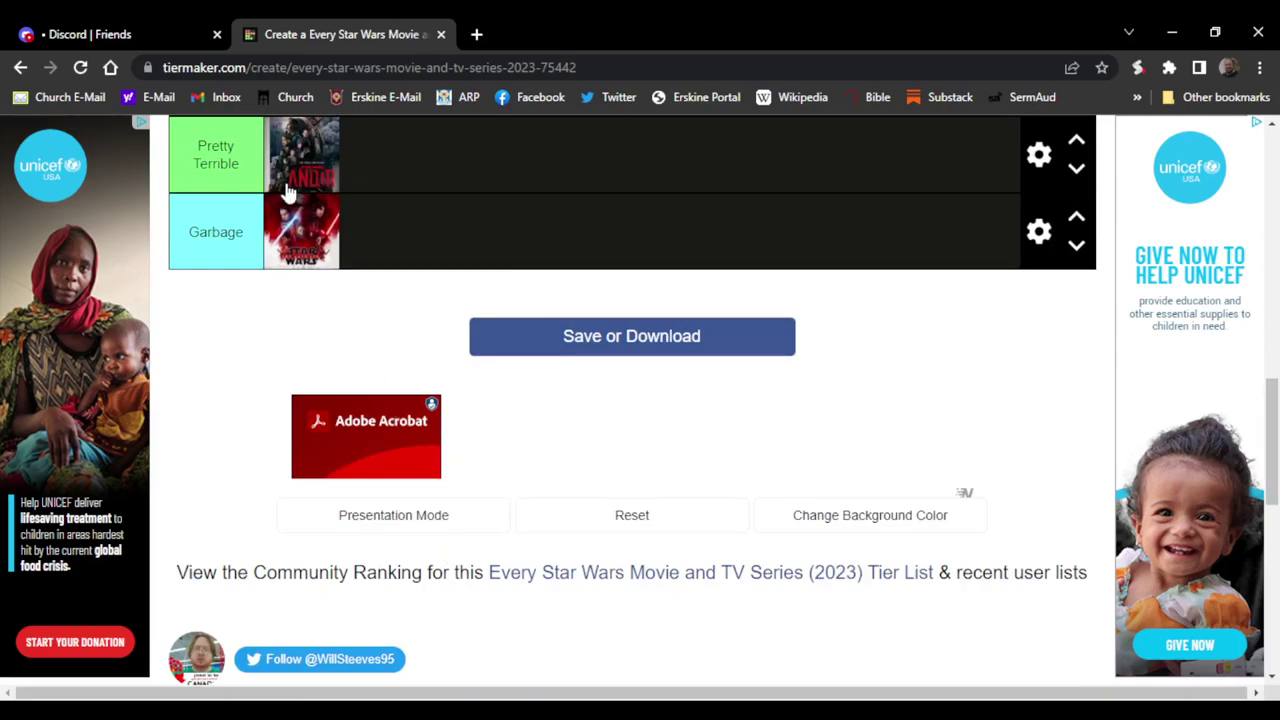
scroll(317, 290, up, 1)
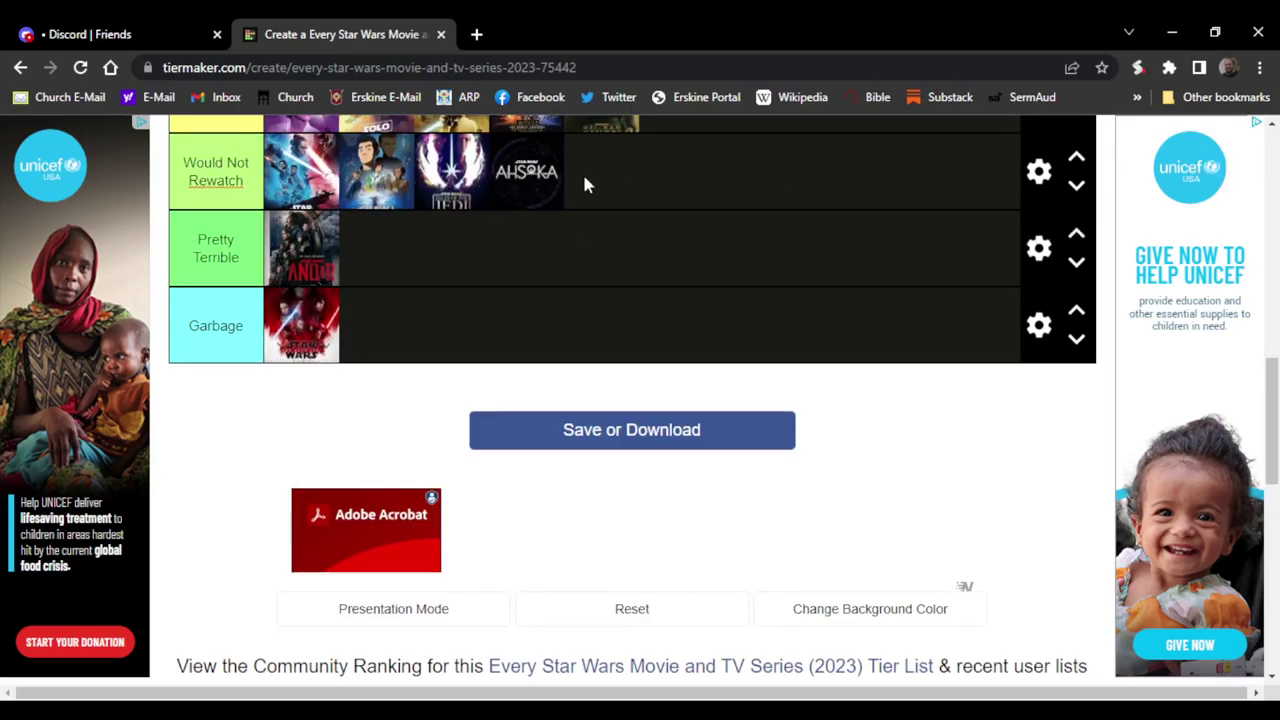
scroll(449, 345, up, 2)
scroll(418, 383, down, 1)
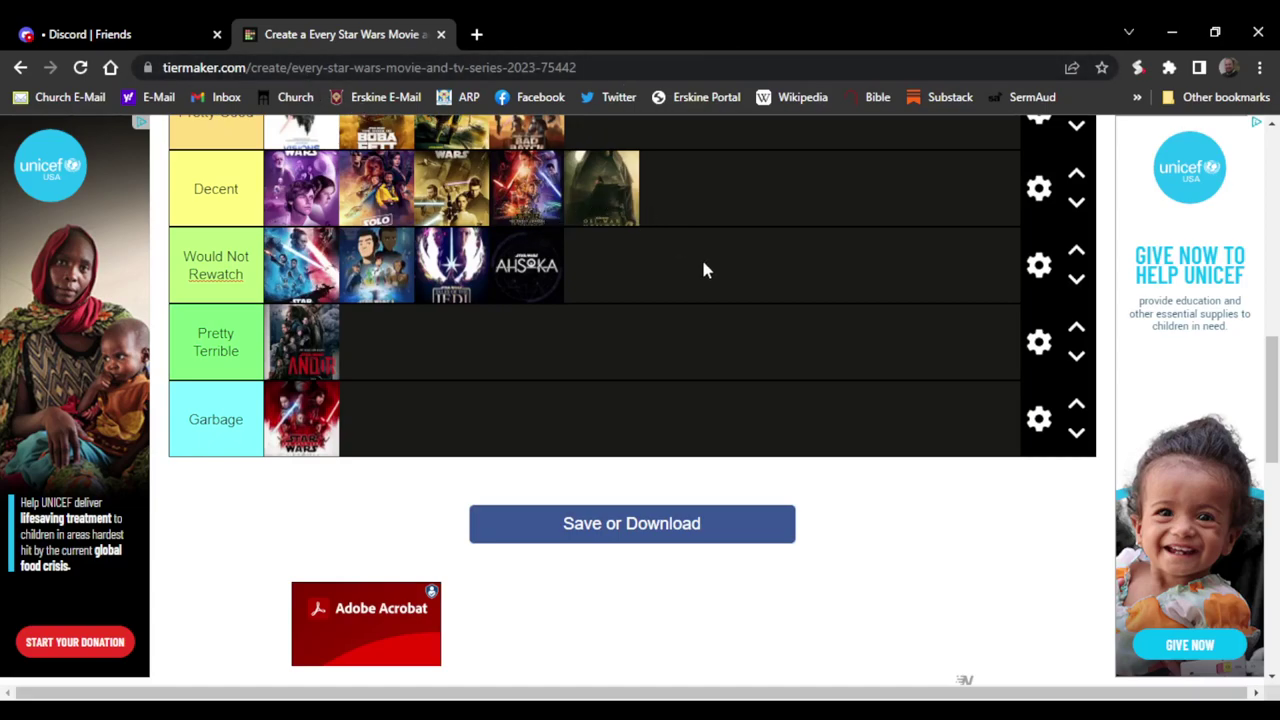
scroll(703, 268, up, 2)
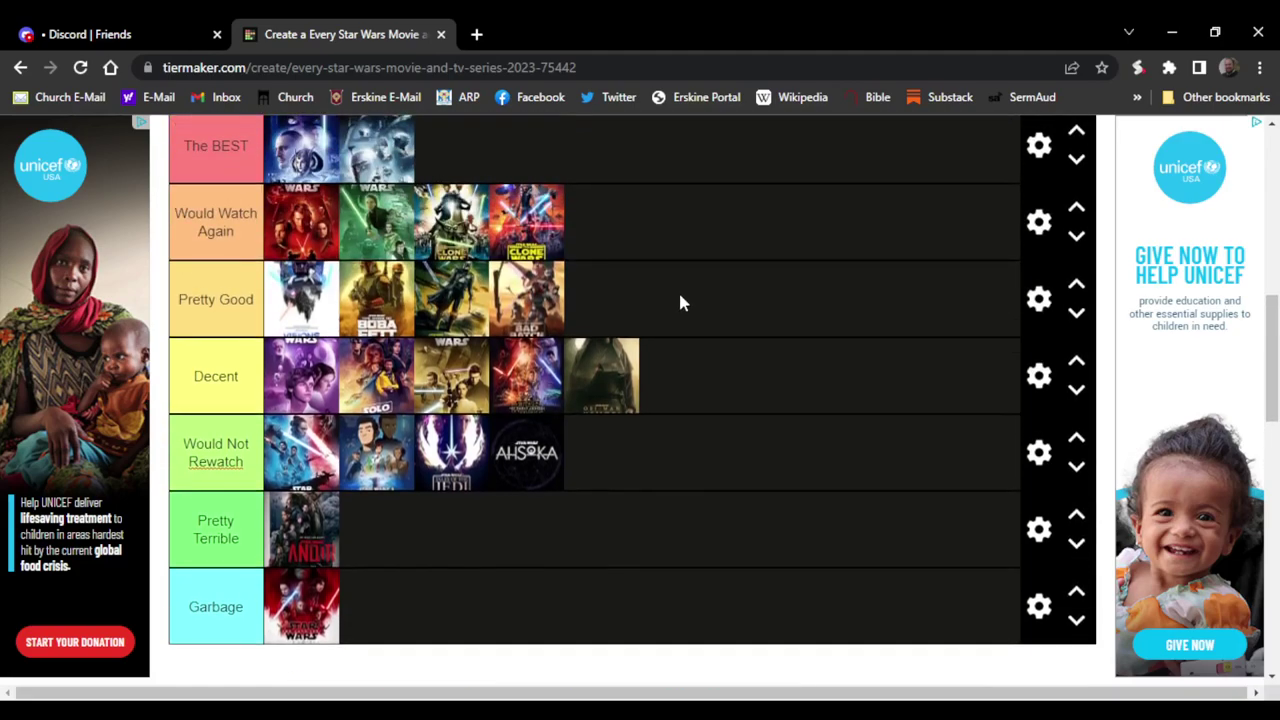
scroll(680, 300, down, 1)
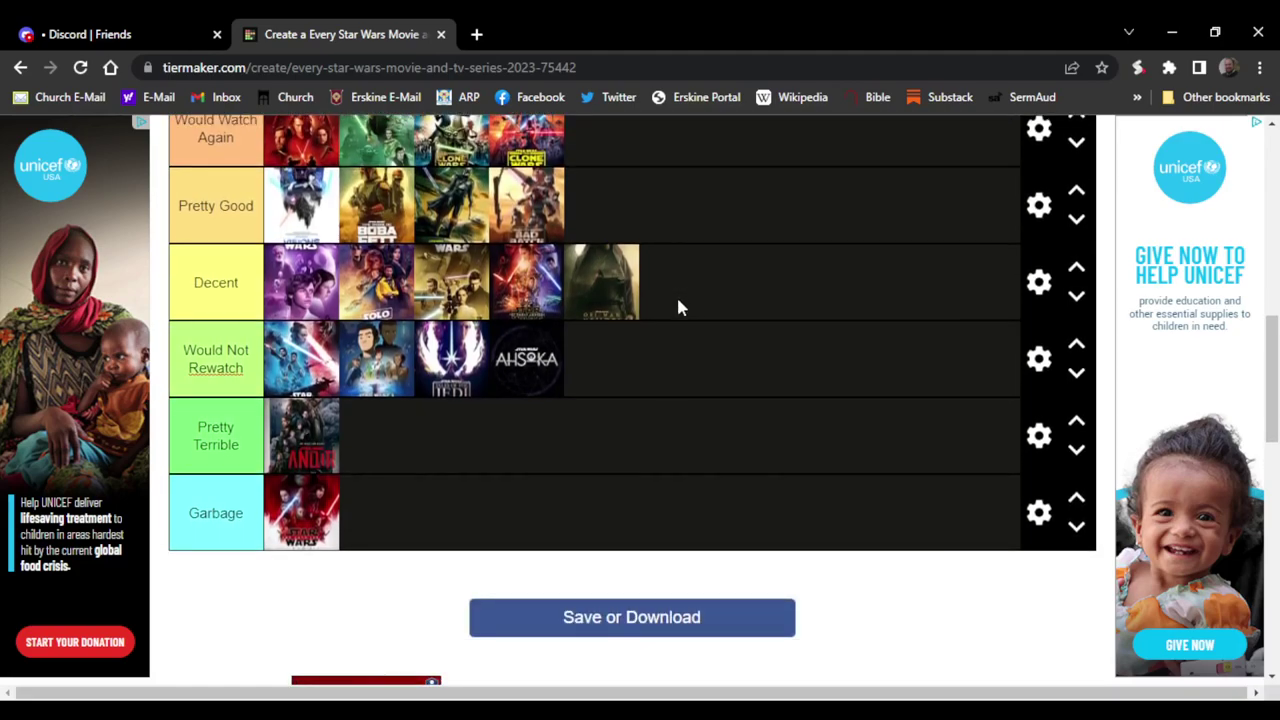
scroll(690, 363, up, 1)
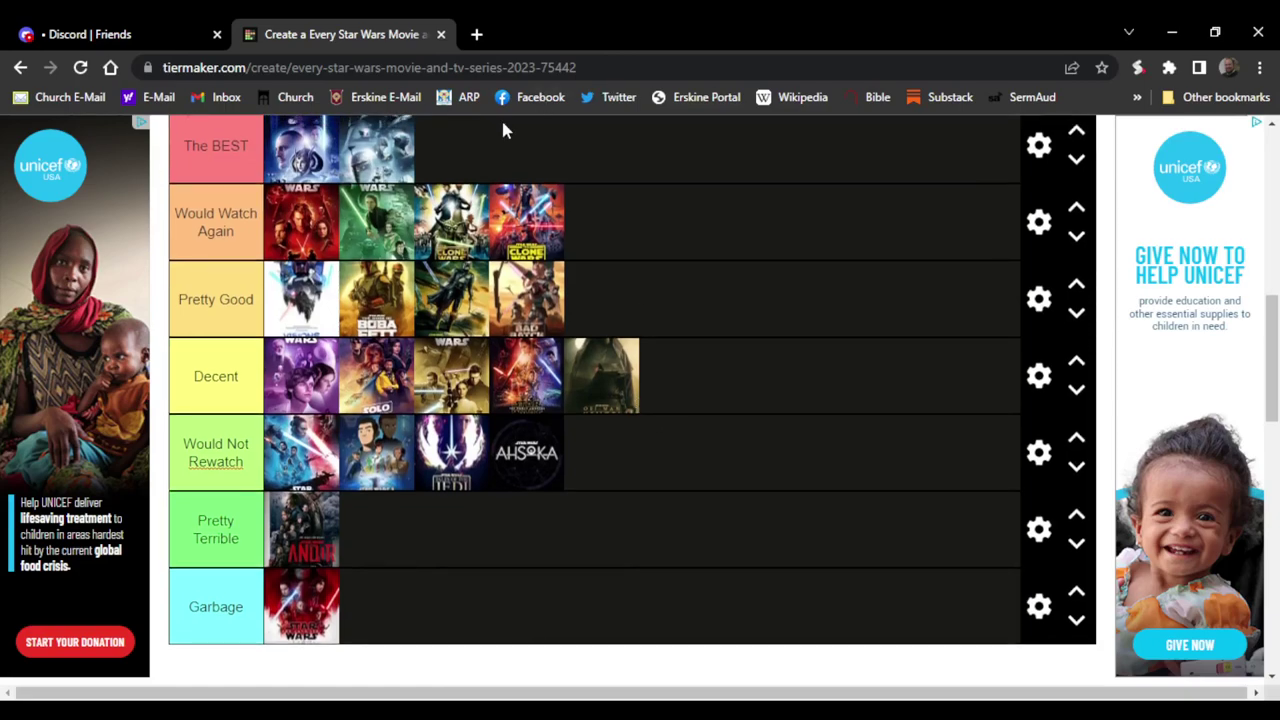
scroll(502, 160, down, 1)
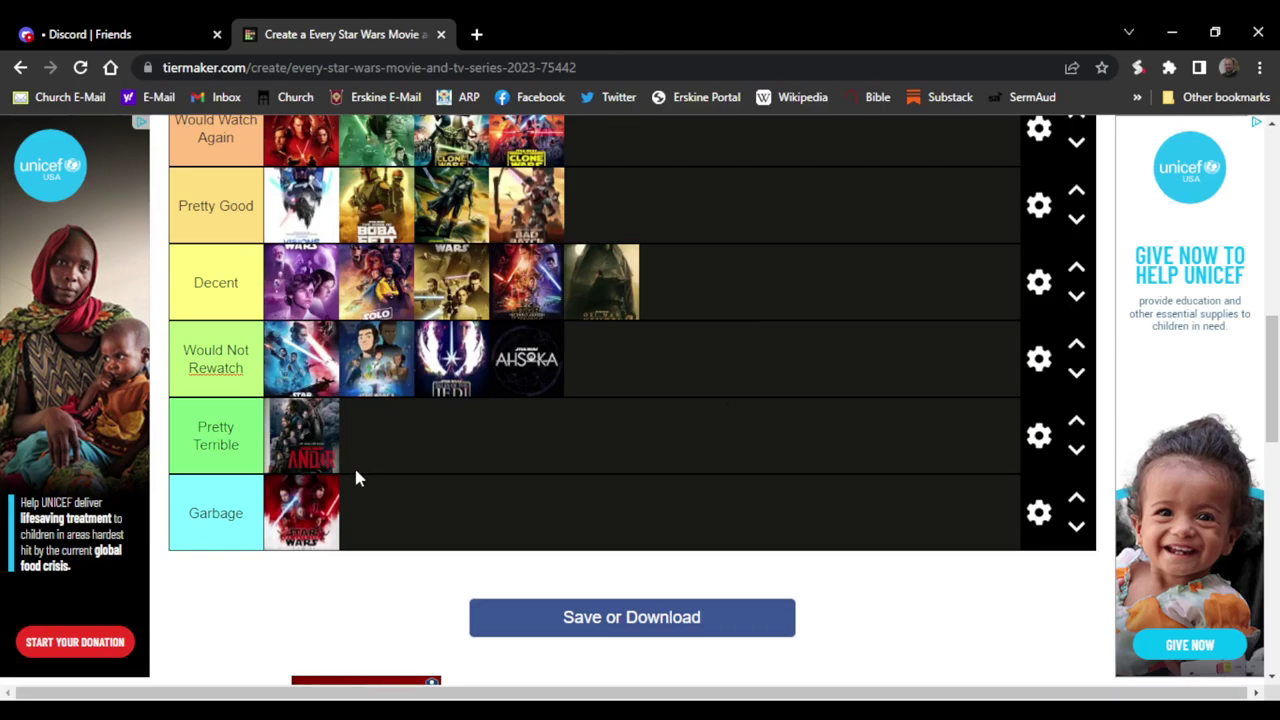
scroll(335, 505, up, 1)
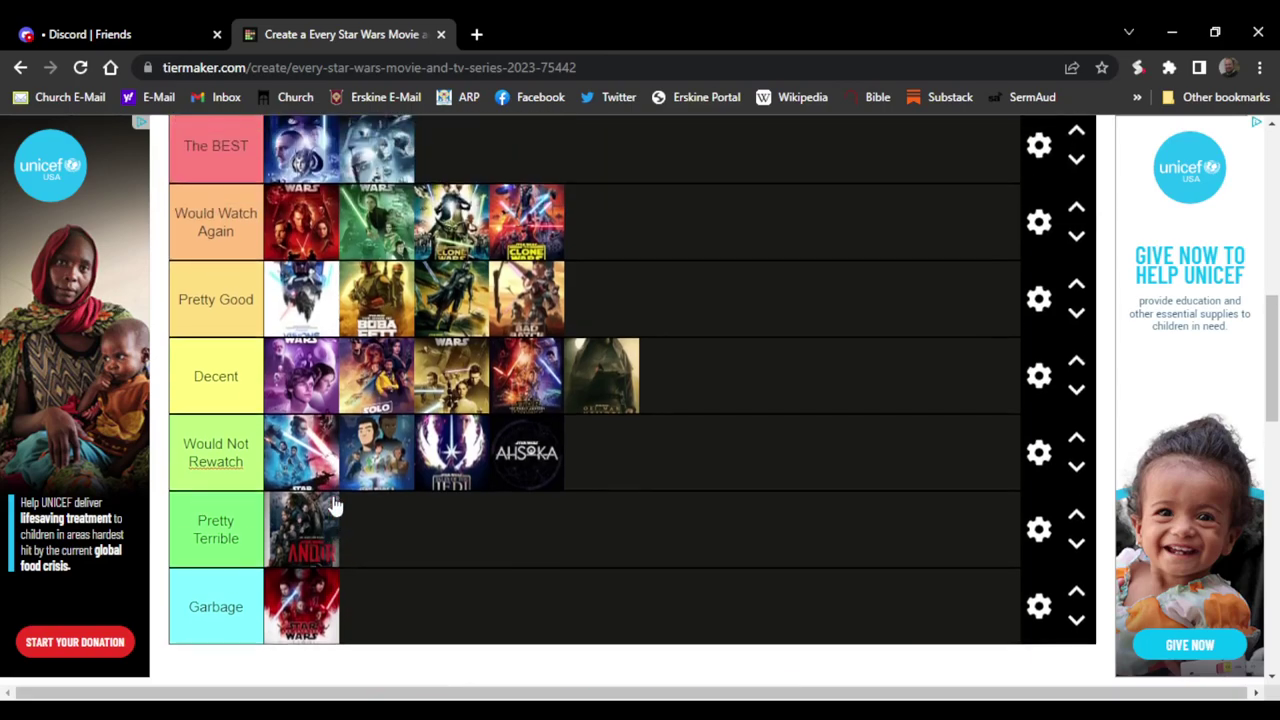
scroll(300, 185, up, 1)
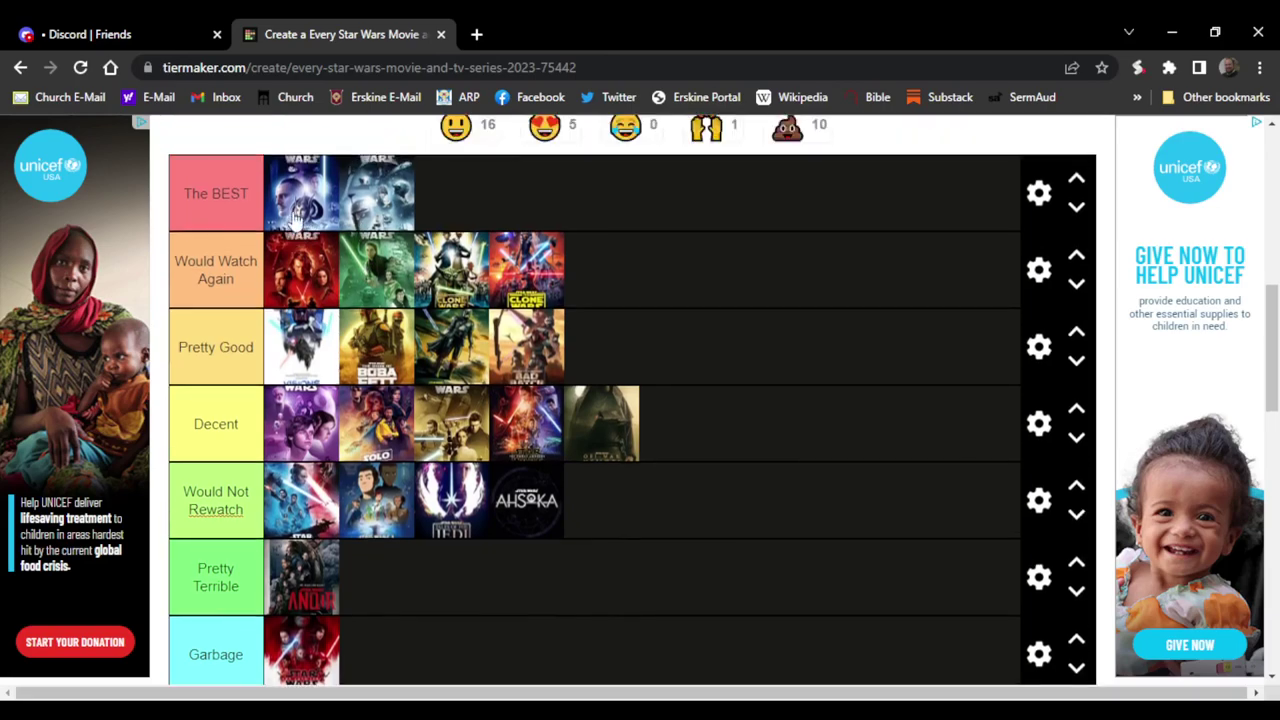
scroll(298, 212, up, 1)
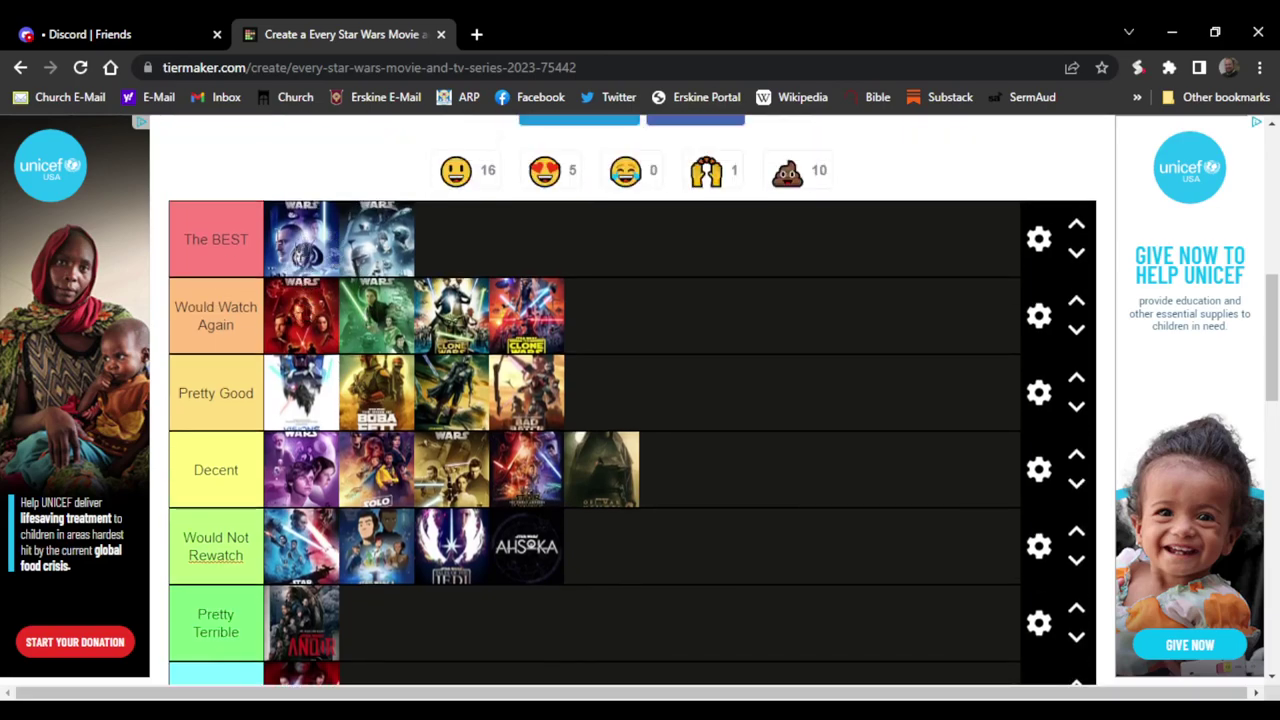